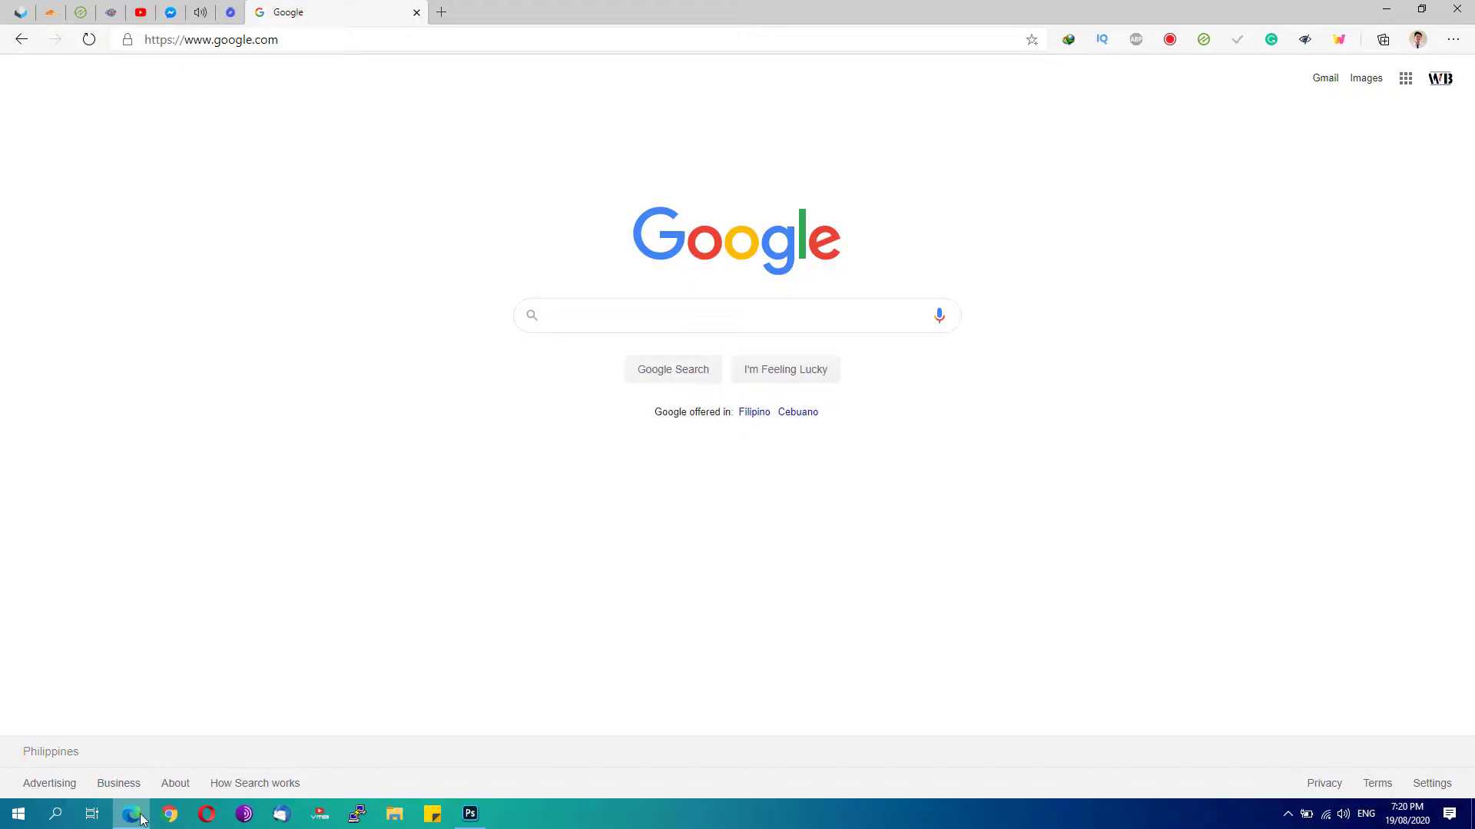
# Launch Command Prompt as administrator from a Start menu search
pyautogui.click(131, 813)
pyautogui.click(18, 814)
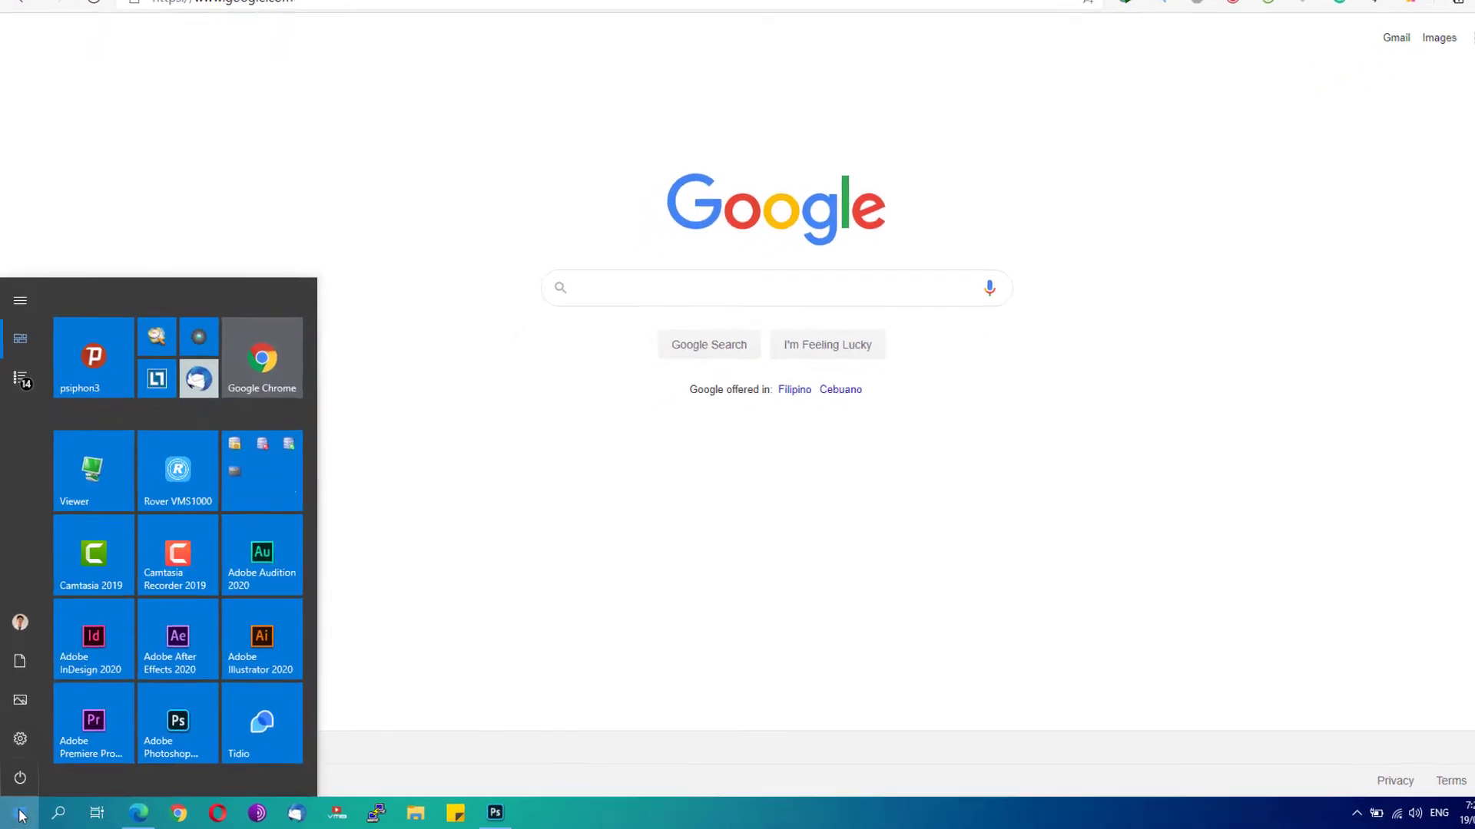
pyautogui.write('command prompt')
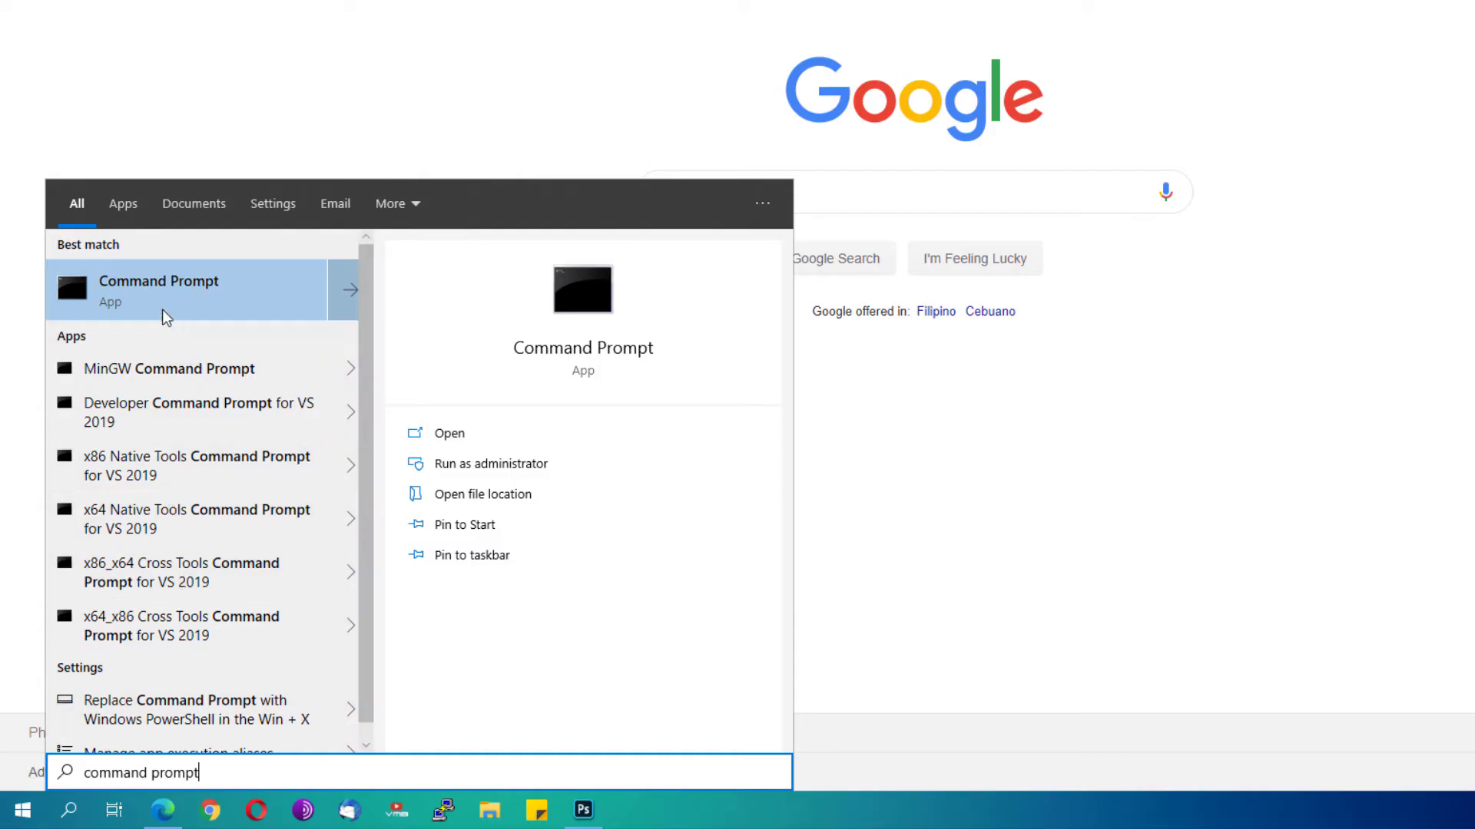
pyautogui.rightClick(157, 307)
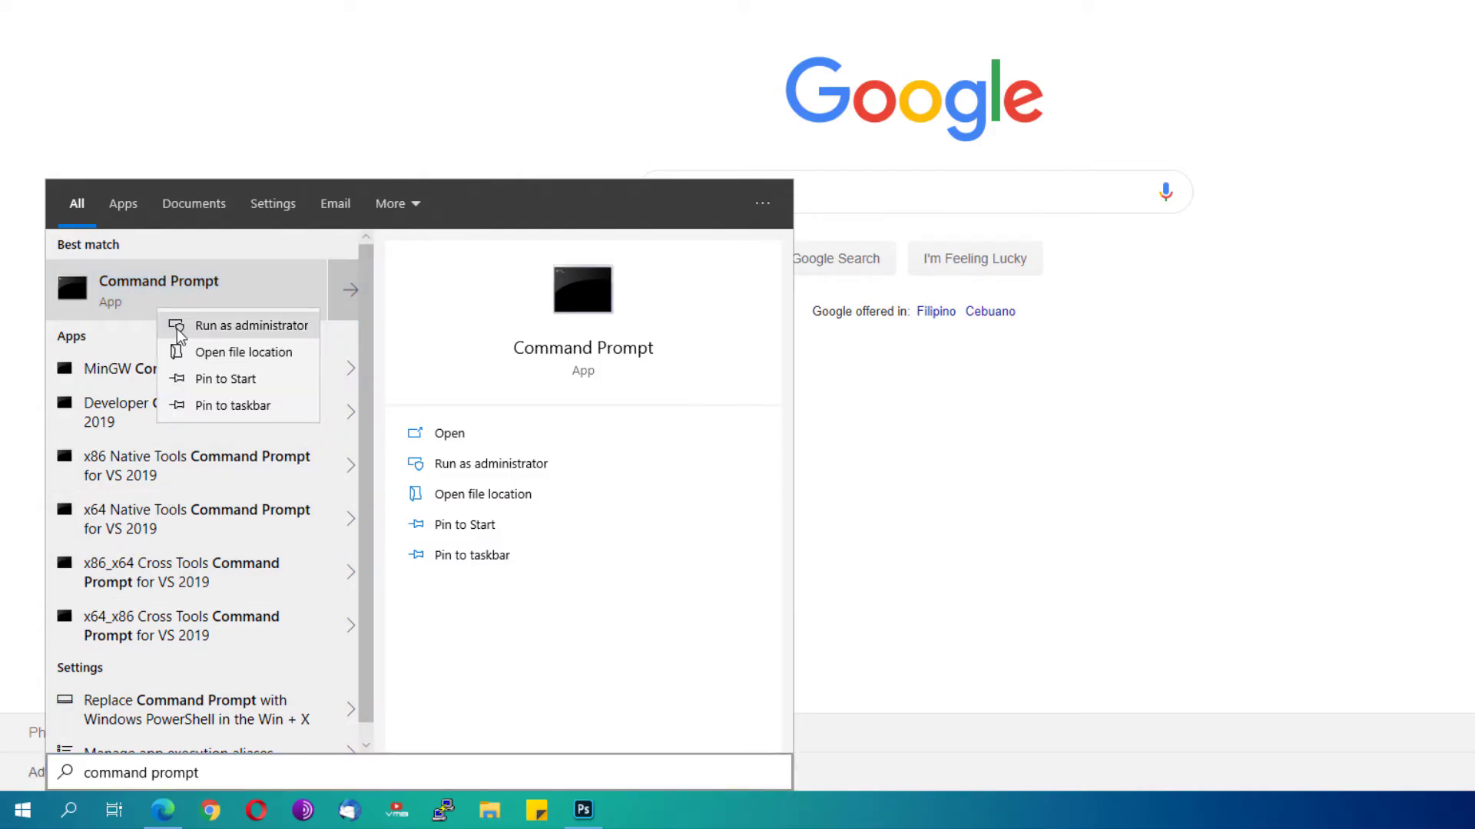
pyautogui.click(176, 325)
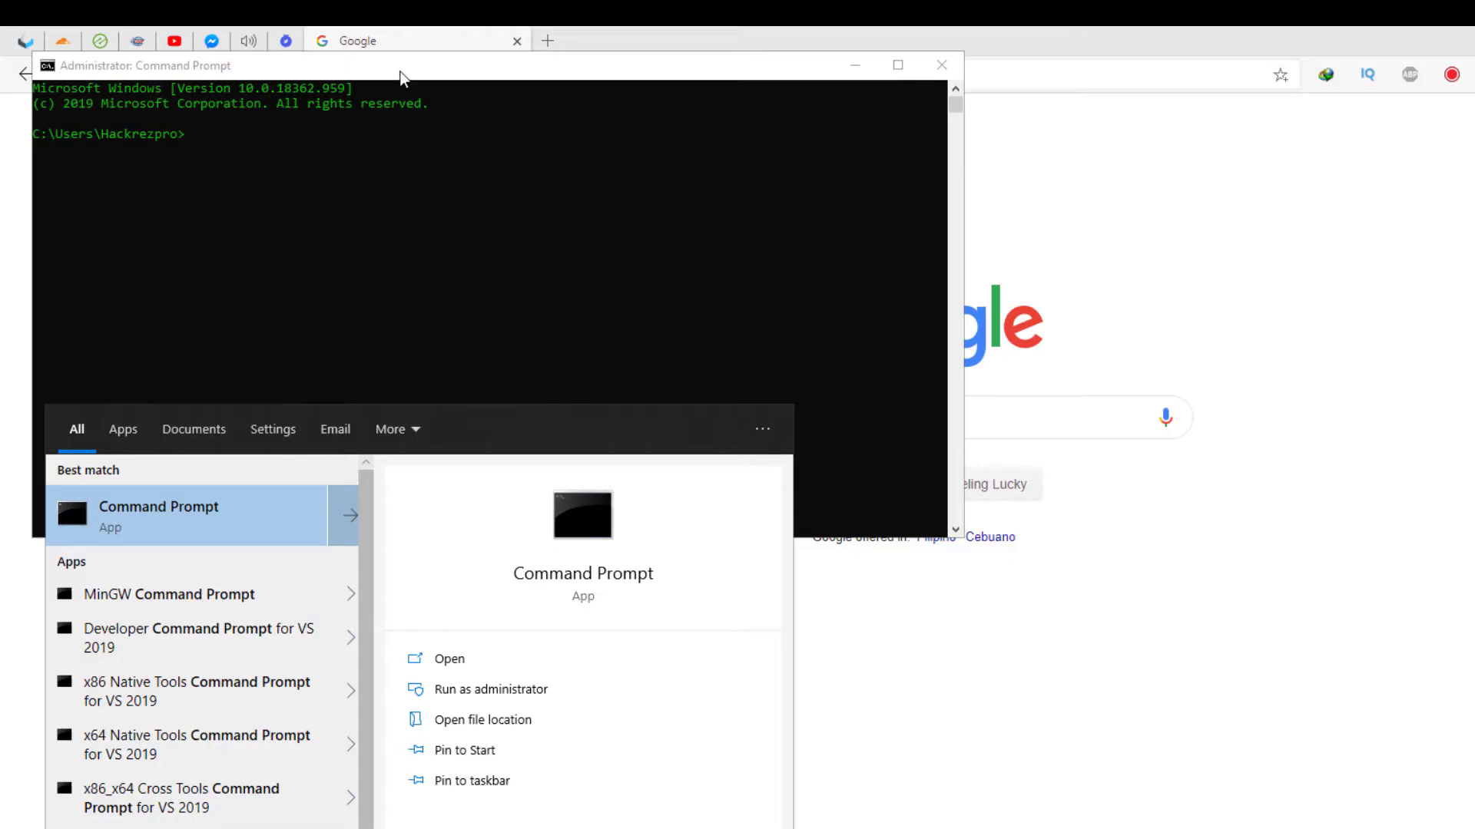
# Run ipconfig and copy the Wi-Fi Default Gateway line showing 192.168.0.1
pyautogui.click(384, 108)
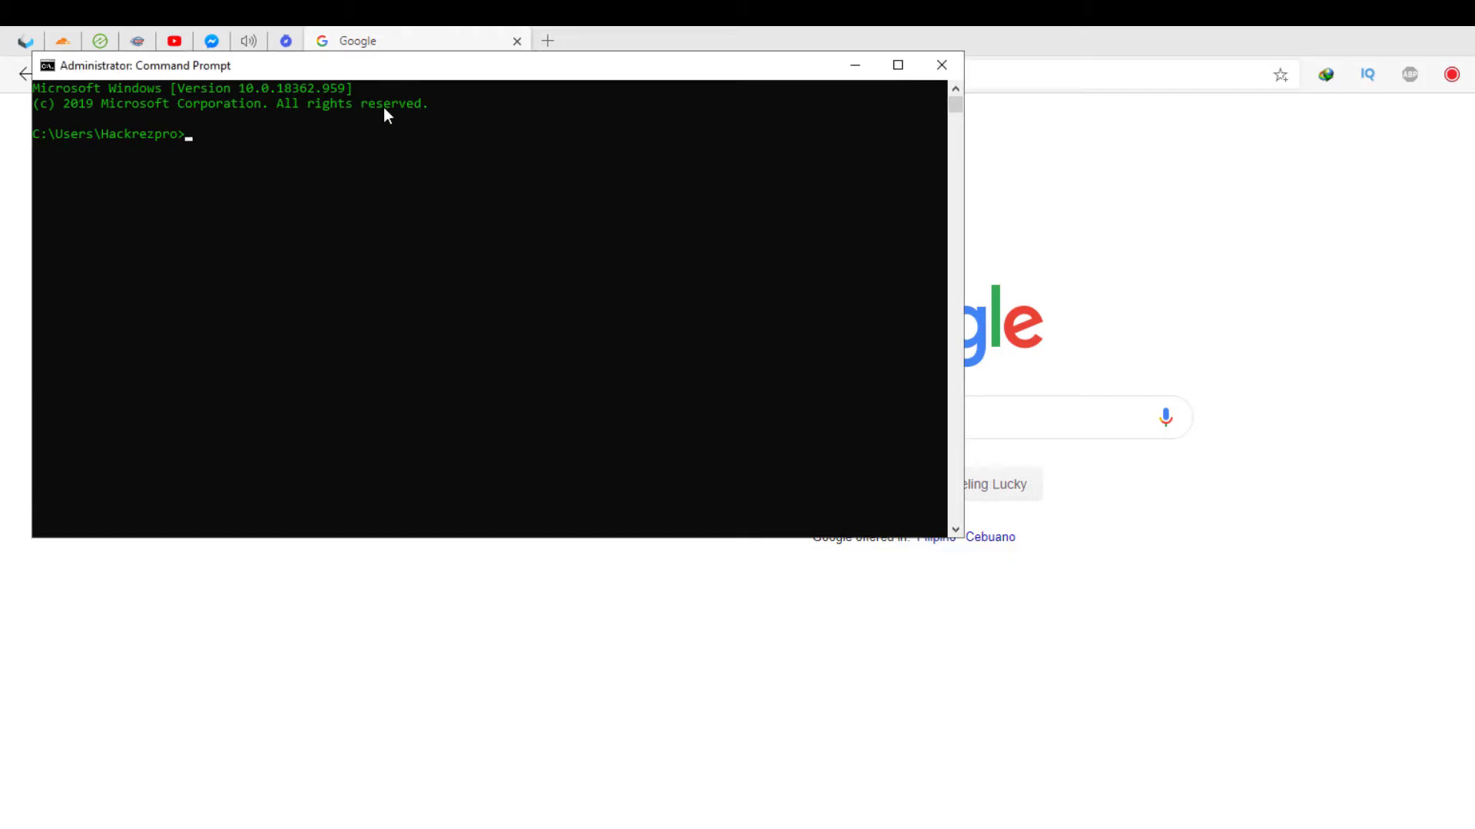
pyautogui.write('ipconfig')
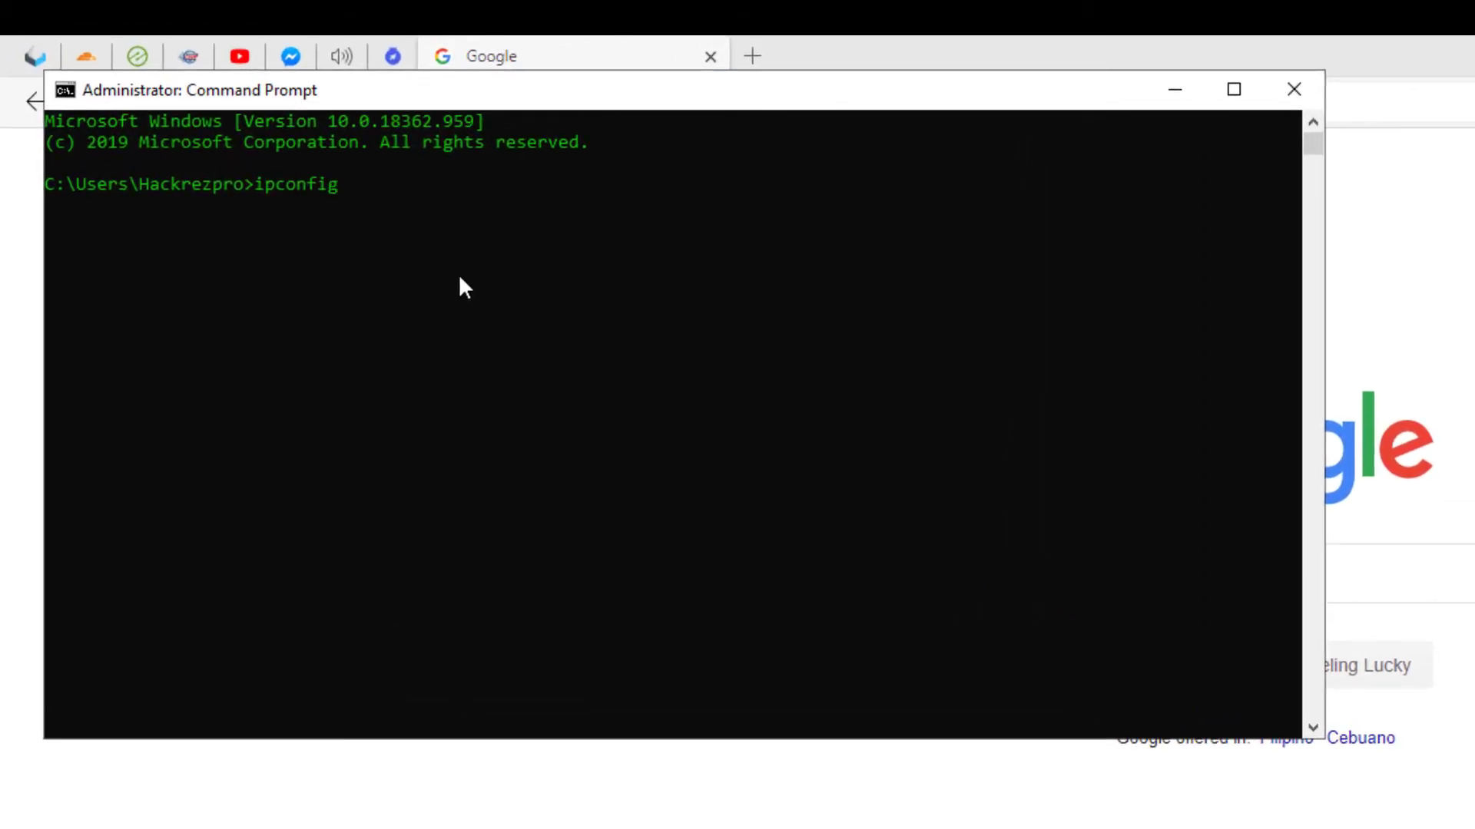
pyautogui.press('Return')
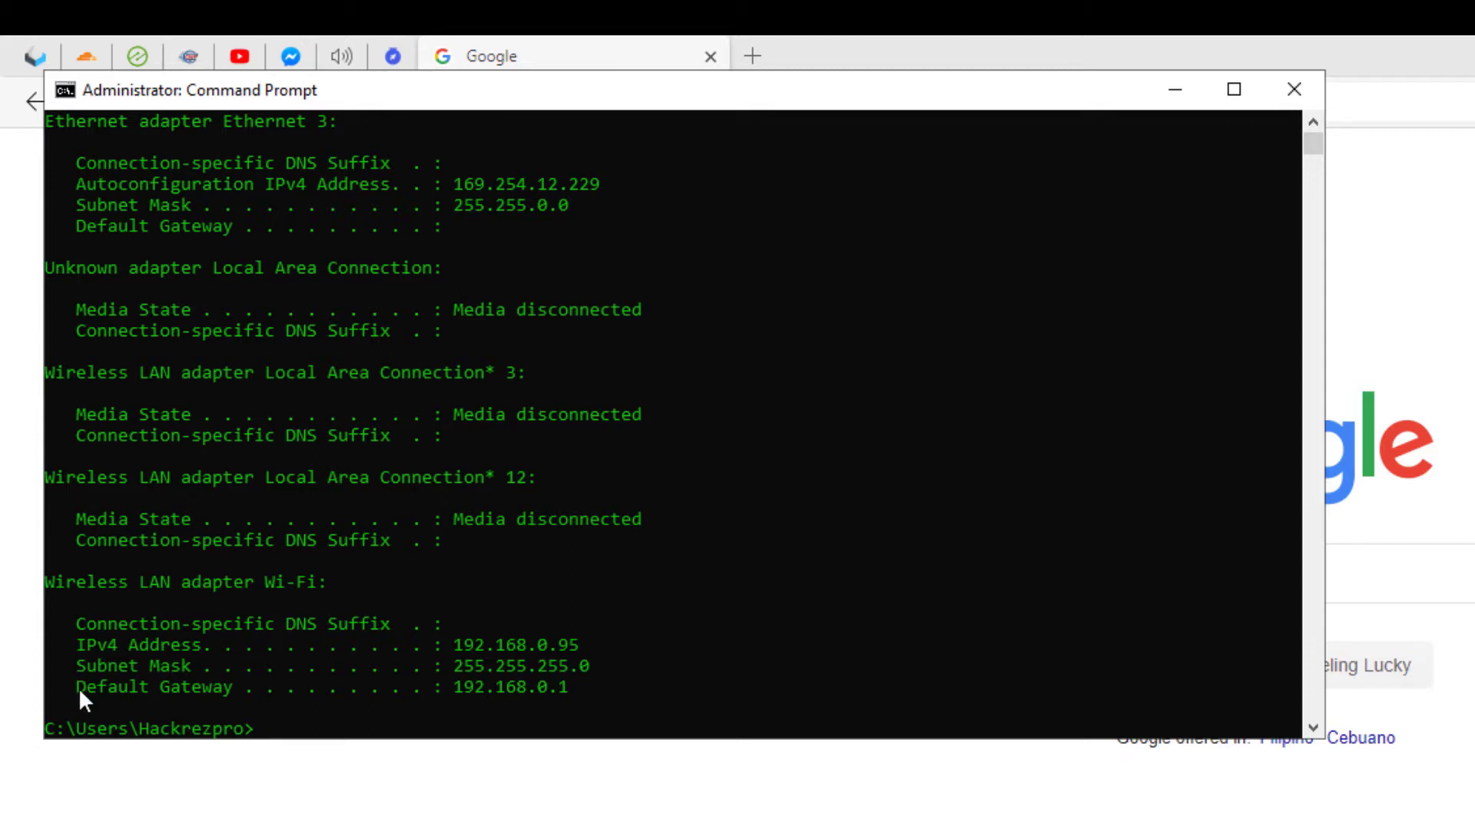
pyautogui.moveTo(79, 689); pyautogui.dragTo(570, 689)
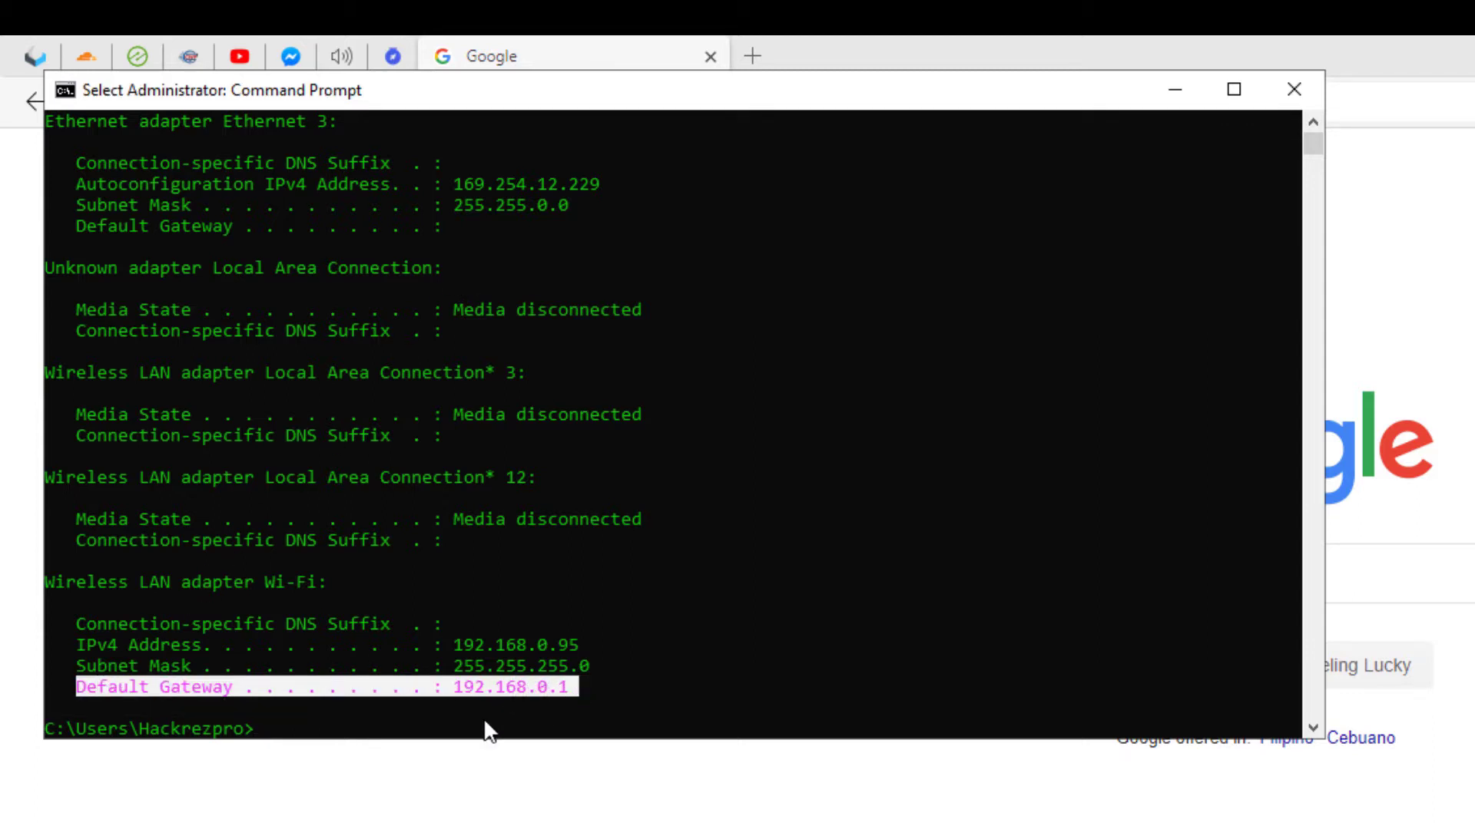
pyautogui.rightClick(450, 700)
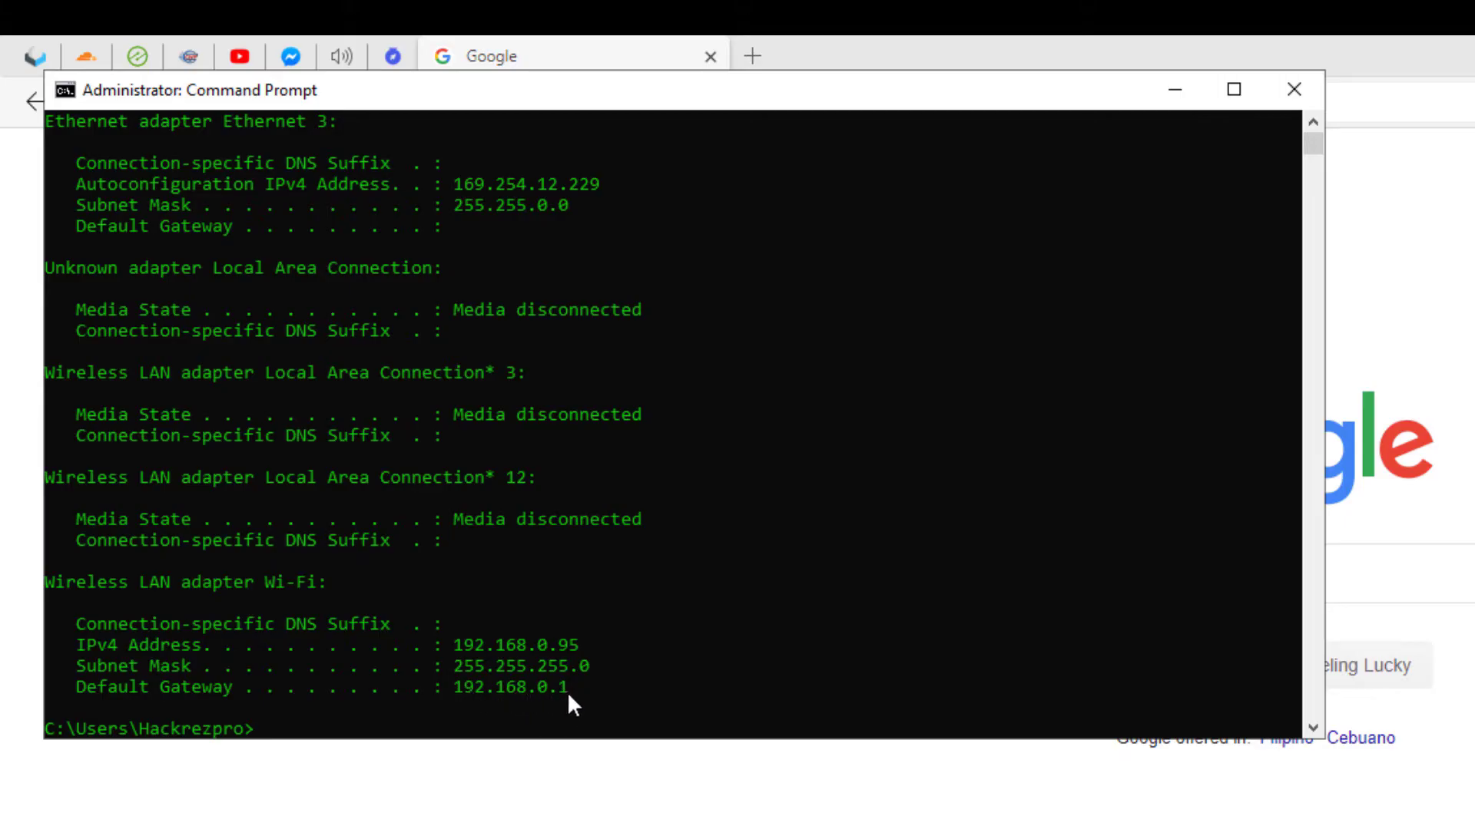
pyautogui.hotkey('alt', 'Tab')
# Load 192.168.1.3 from Edge's address bar, replacing the current web address
pyautogui.click(678, 109)
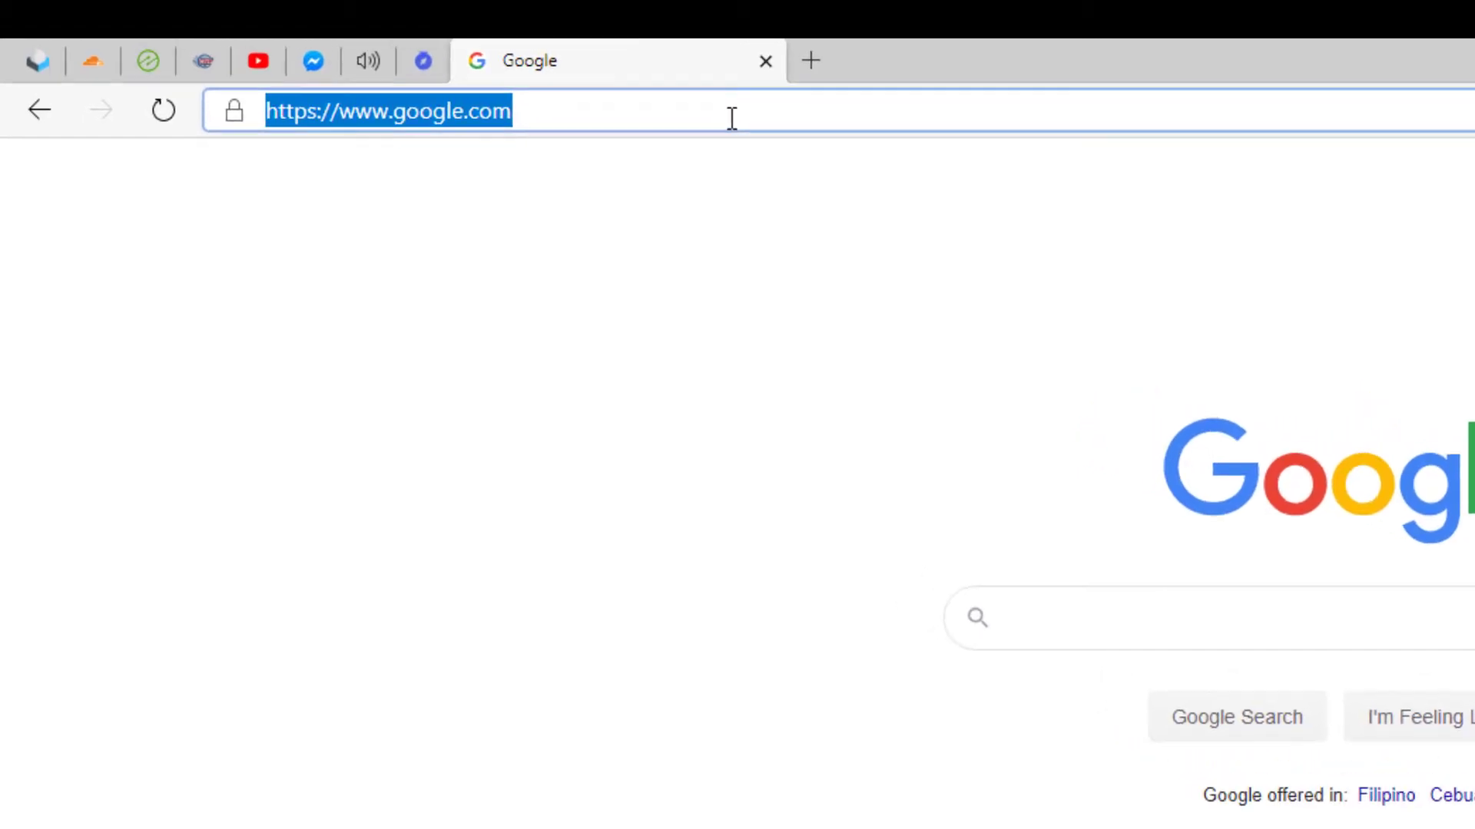
pyautogui.write('192.1')
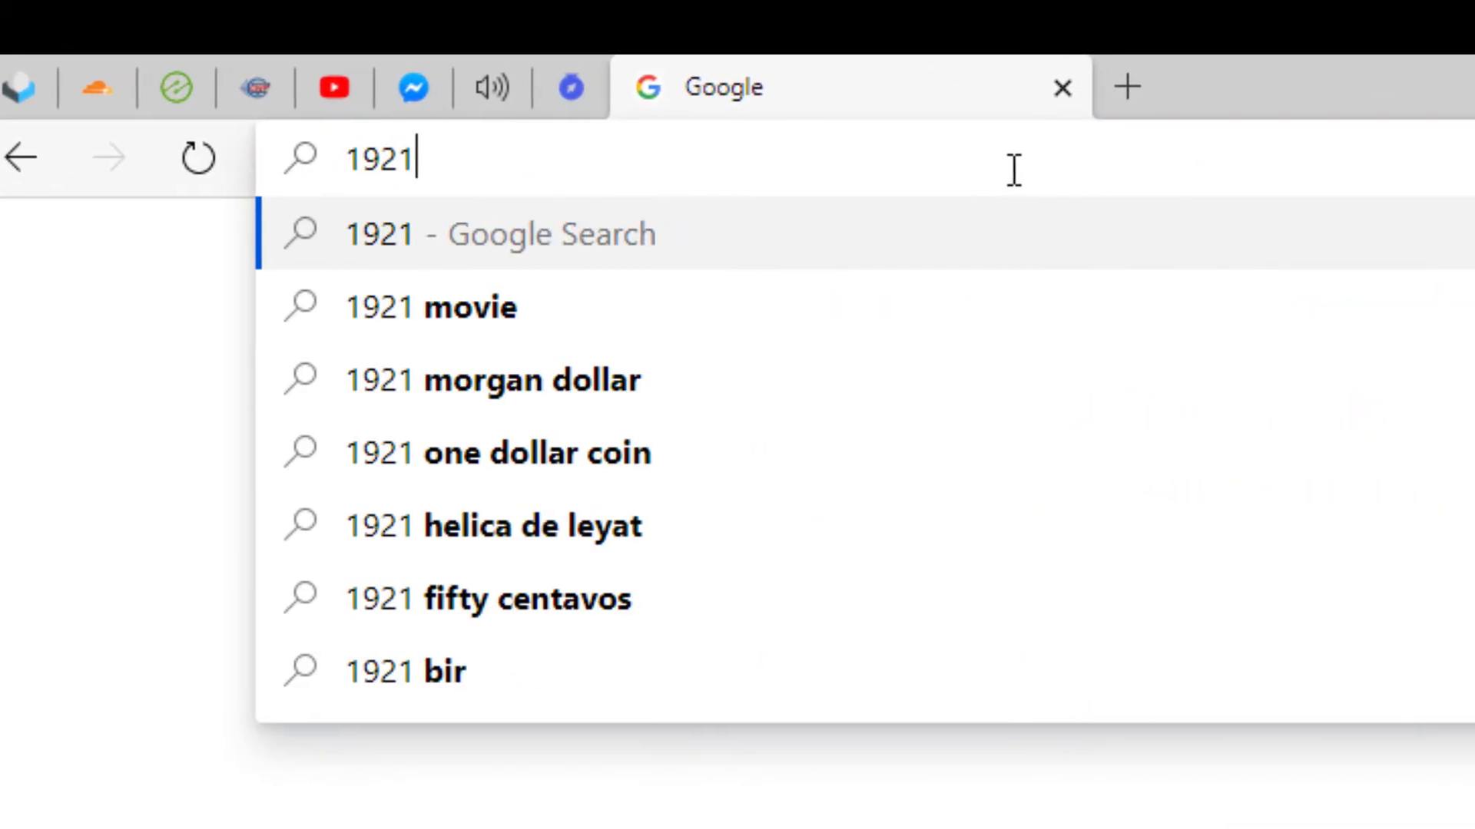
pyautogui.press('BackSpace')
pyautogui.write('.168.1.1')
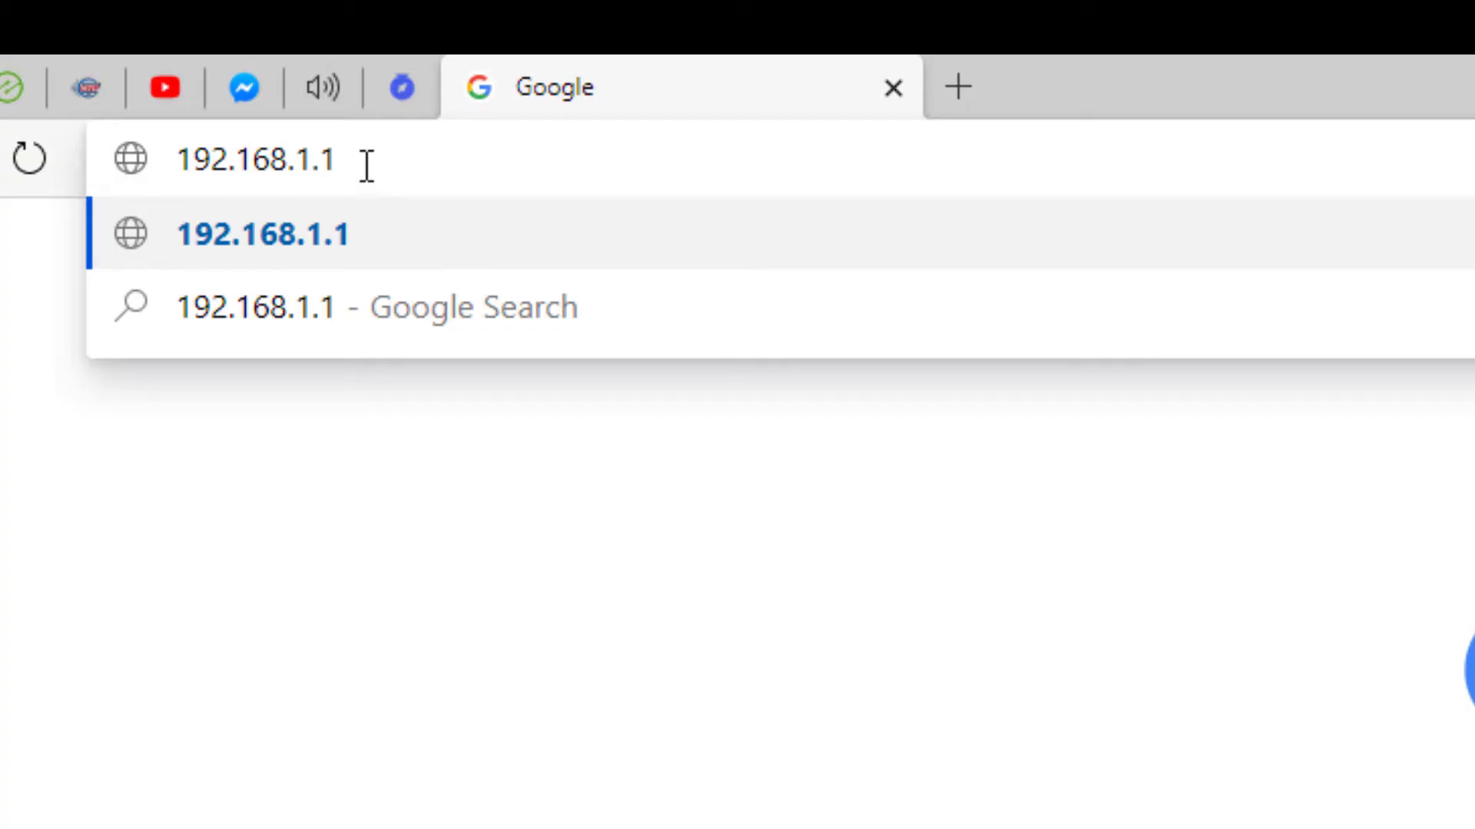
pyautogui.press('BackSpace')
pyautogui.write('3')
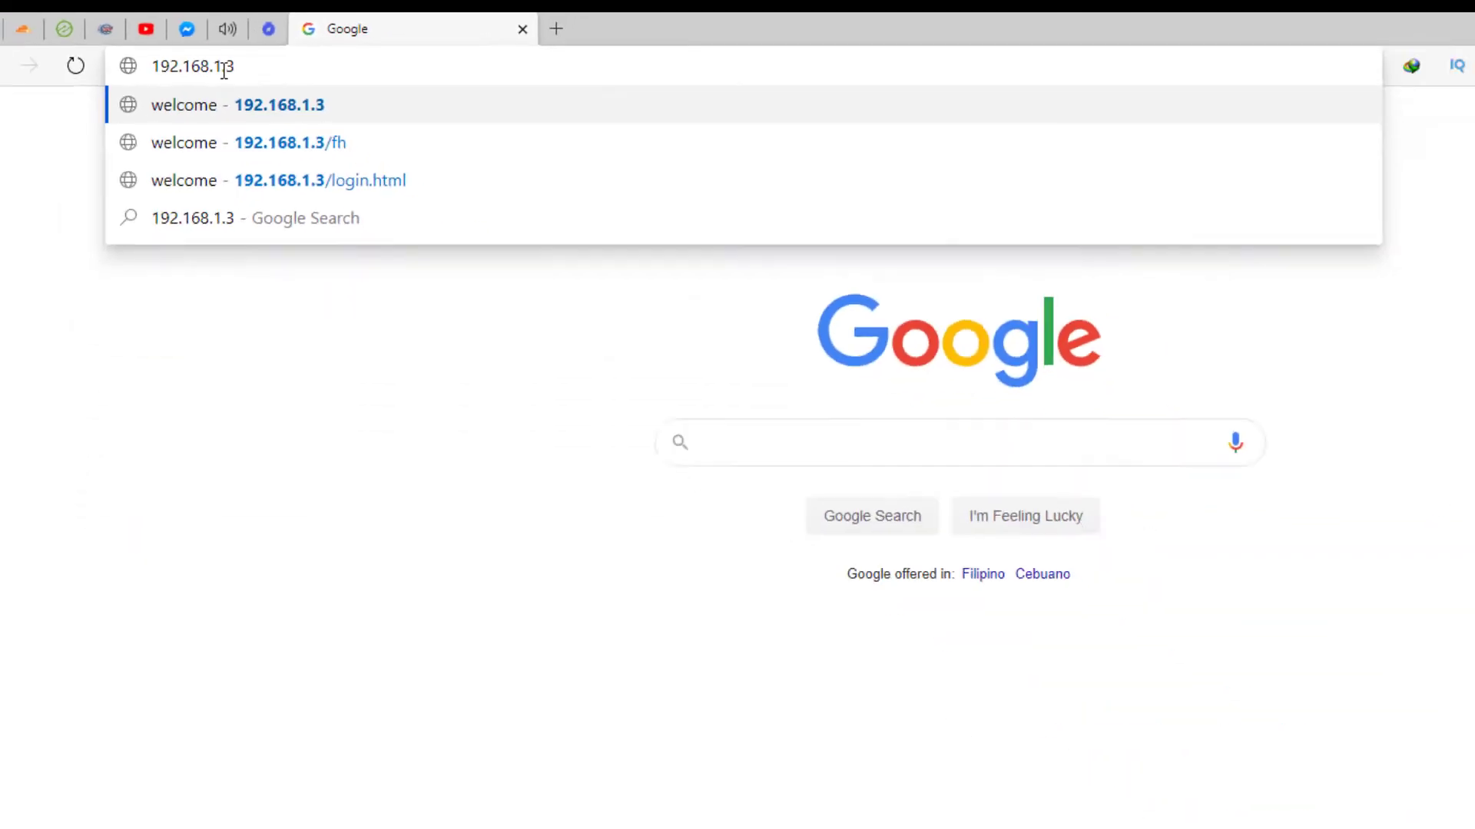
pyautogui.press('Return')
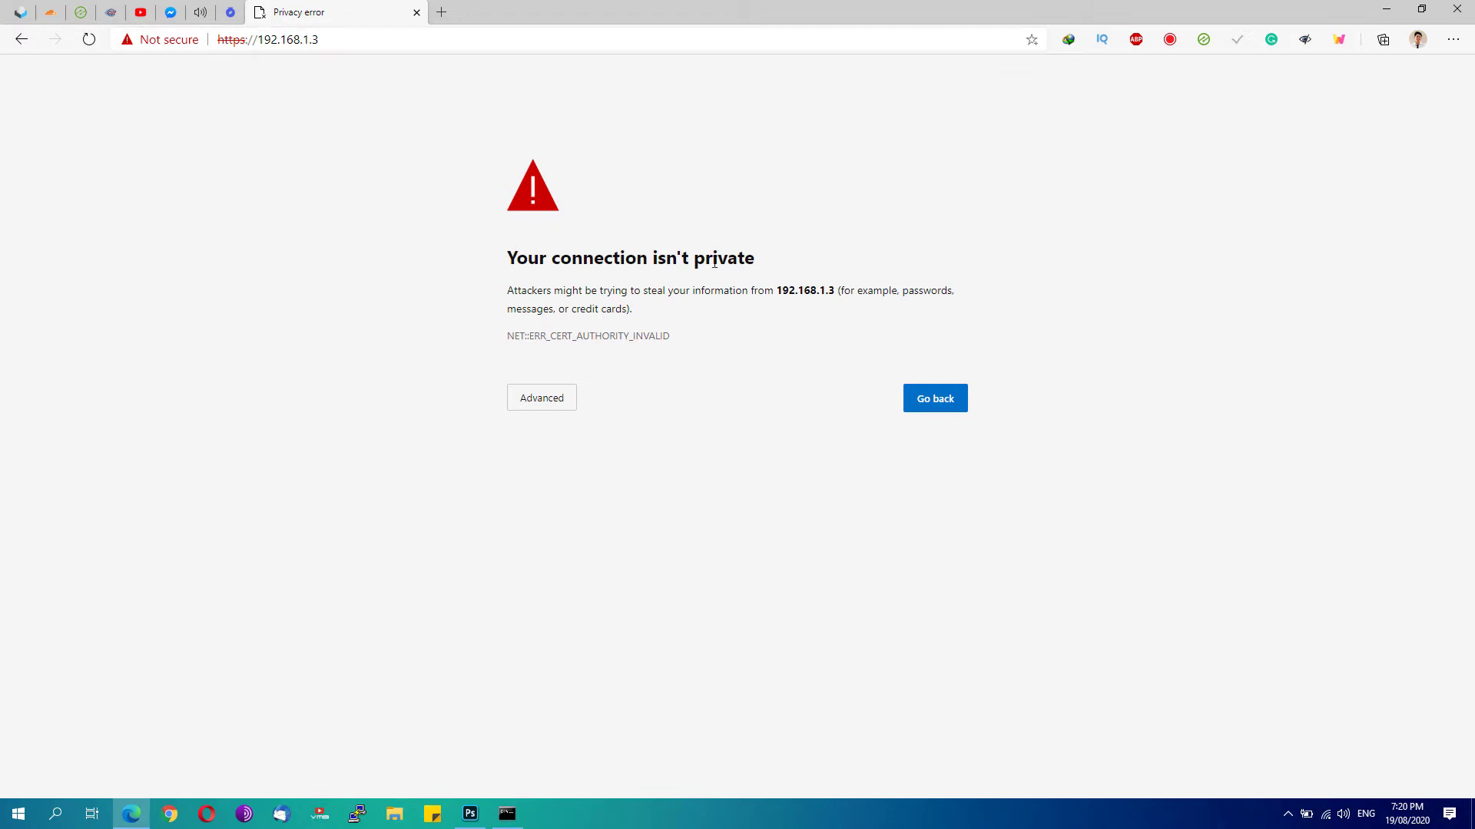
# Bypass the privacy warning via Advanced and continue to 192.168.1.3 (unsafe)
pyautogui.click(549, 409)
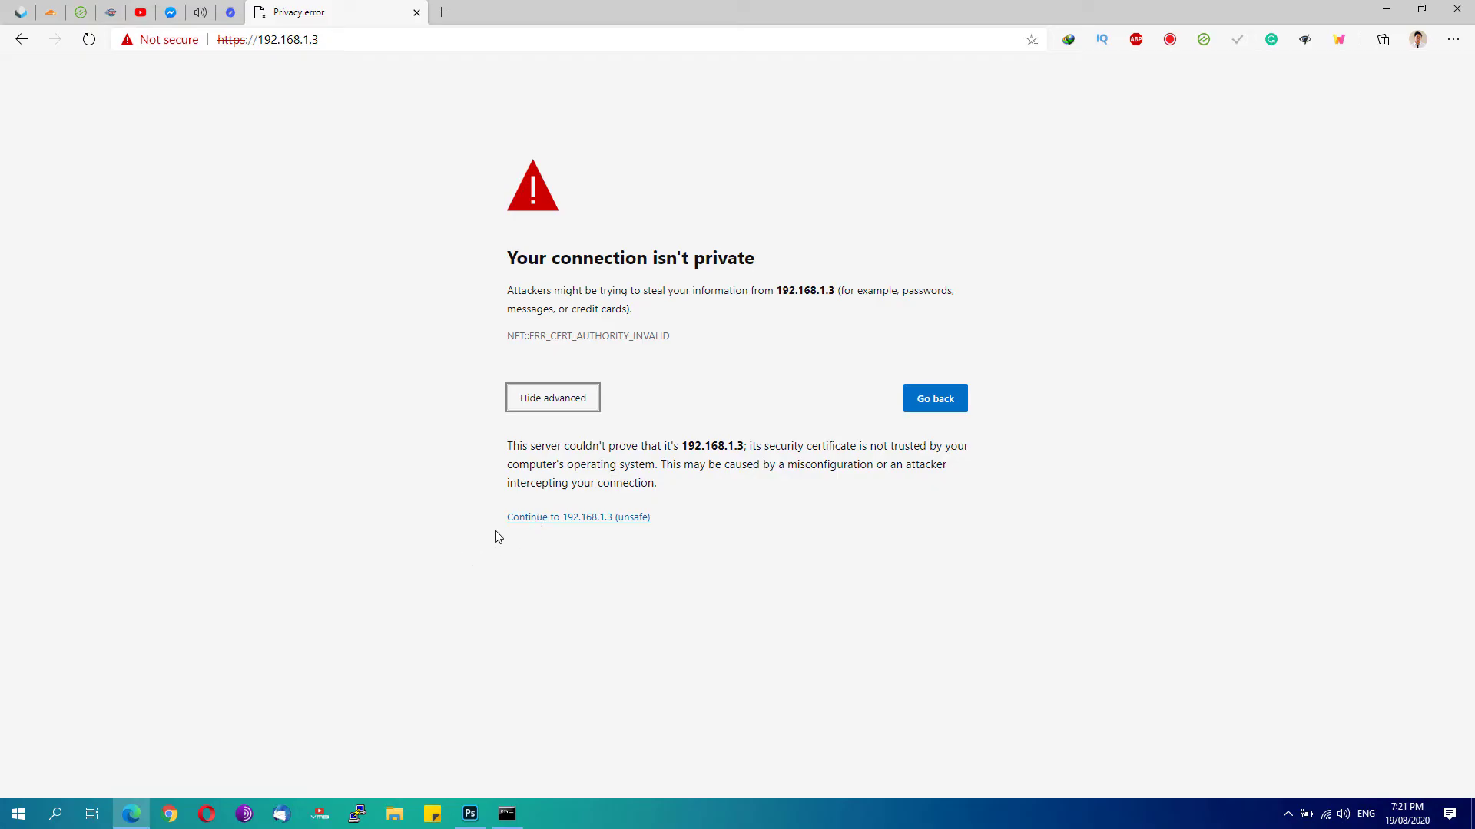
pyautogui.click(532, 522)
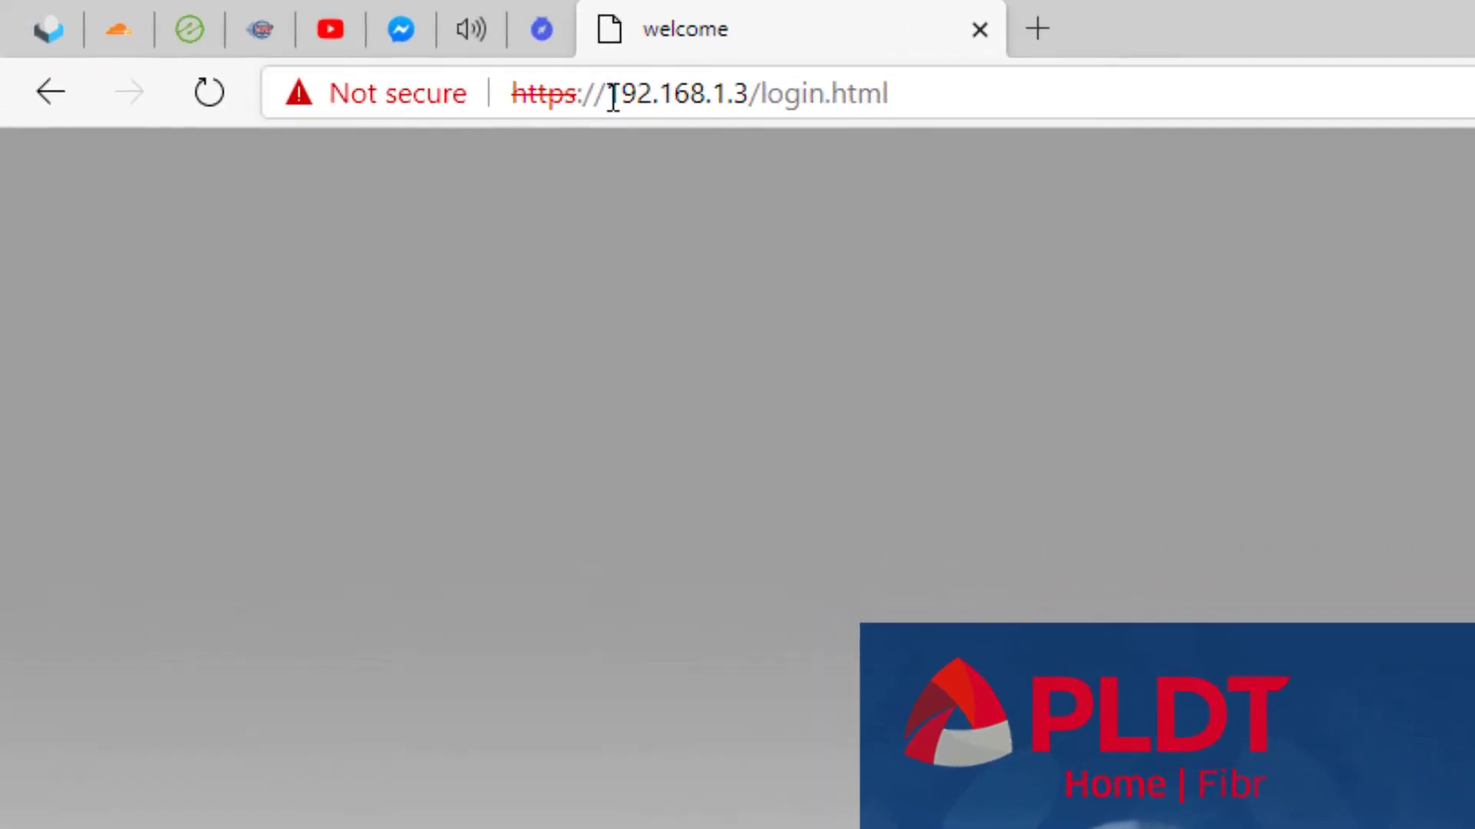
pyautogui.moveTo(613, 96); pyautogui.dragTo(489, 92)
pyautogui.hotkey('ctrl', 'c')
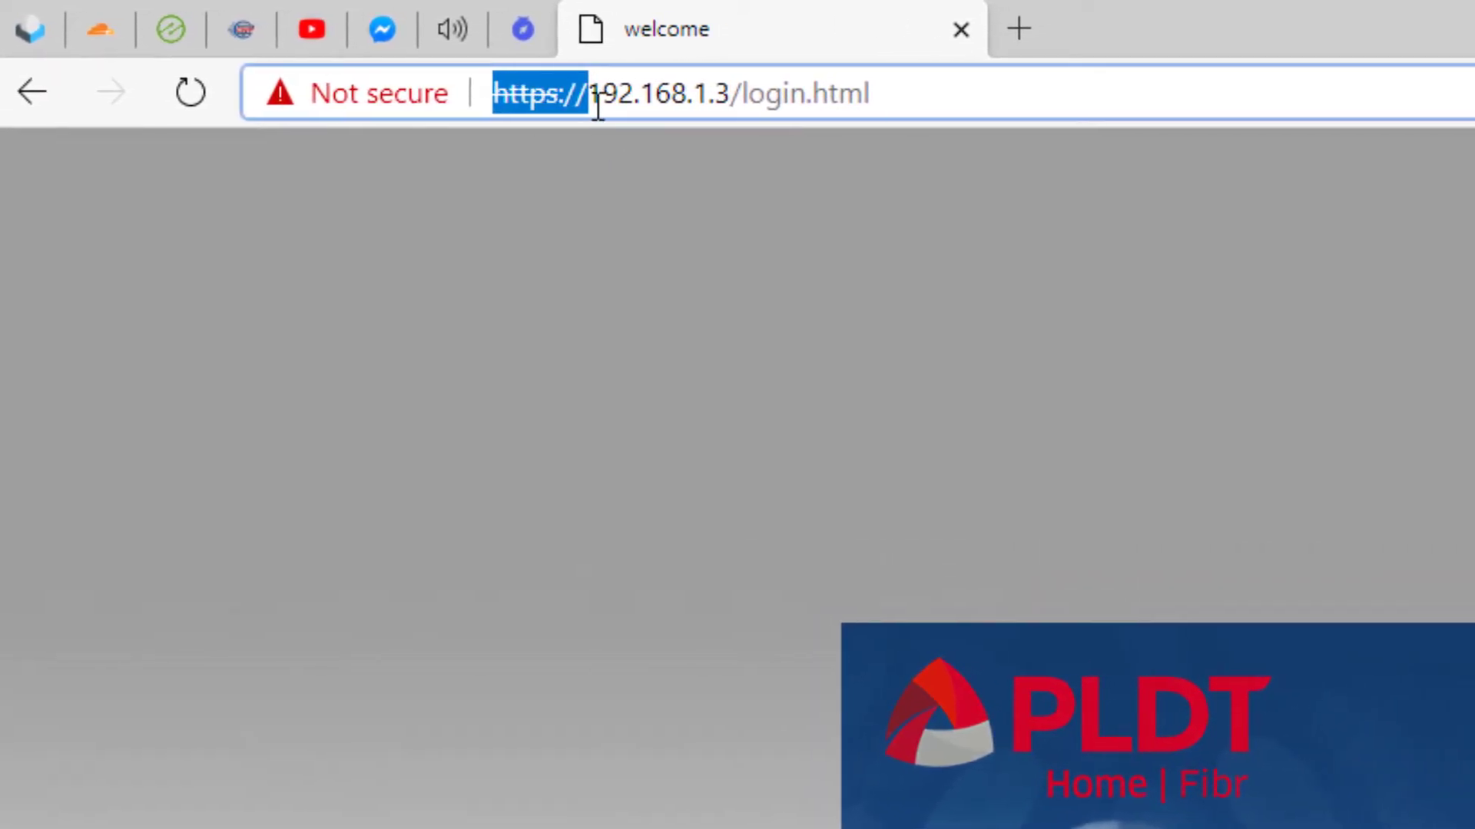
pyautogui.click(1000, 44)
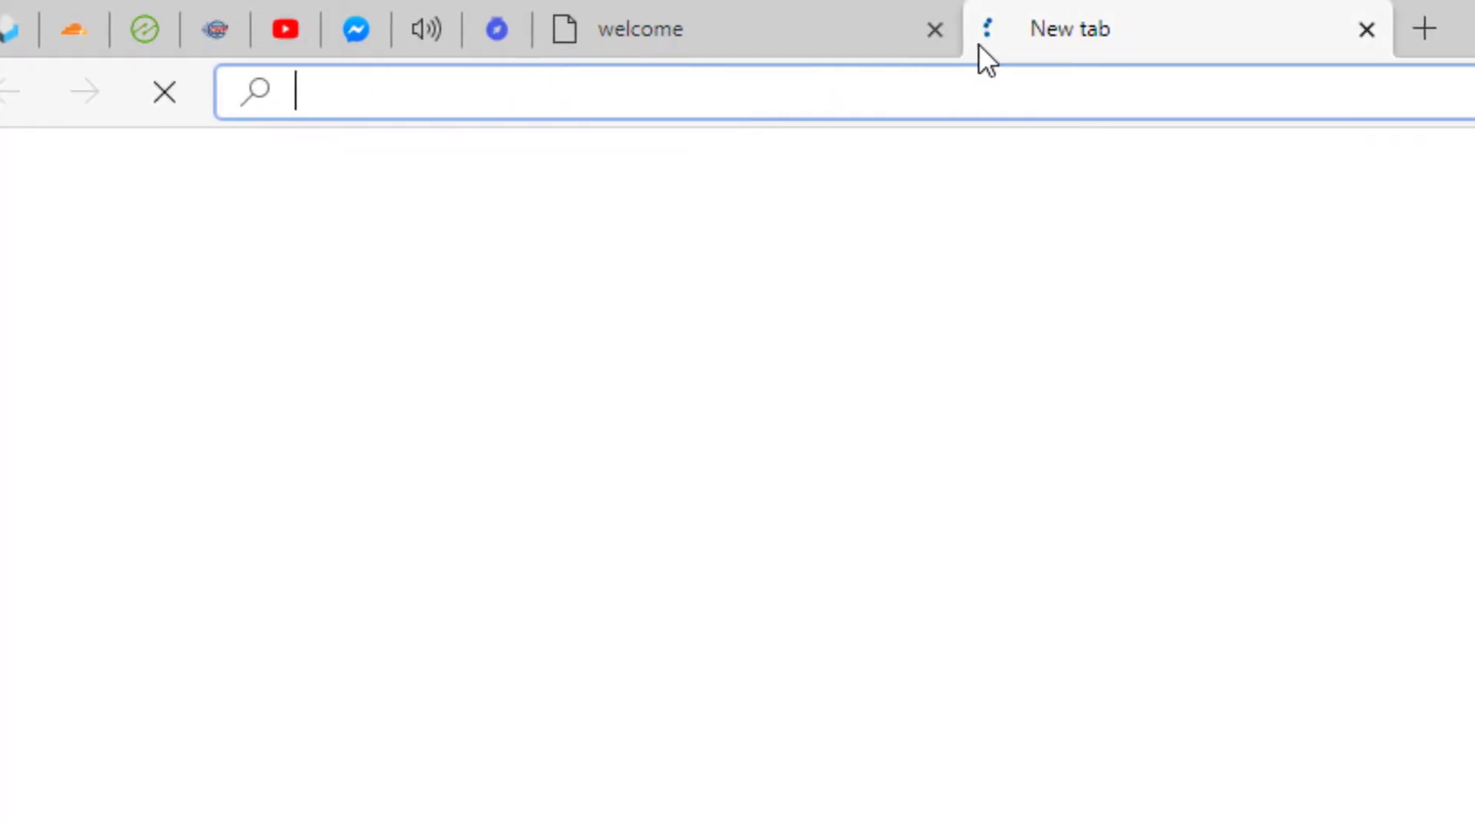
pyautogui.hotkey('ctrl', 'v')
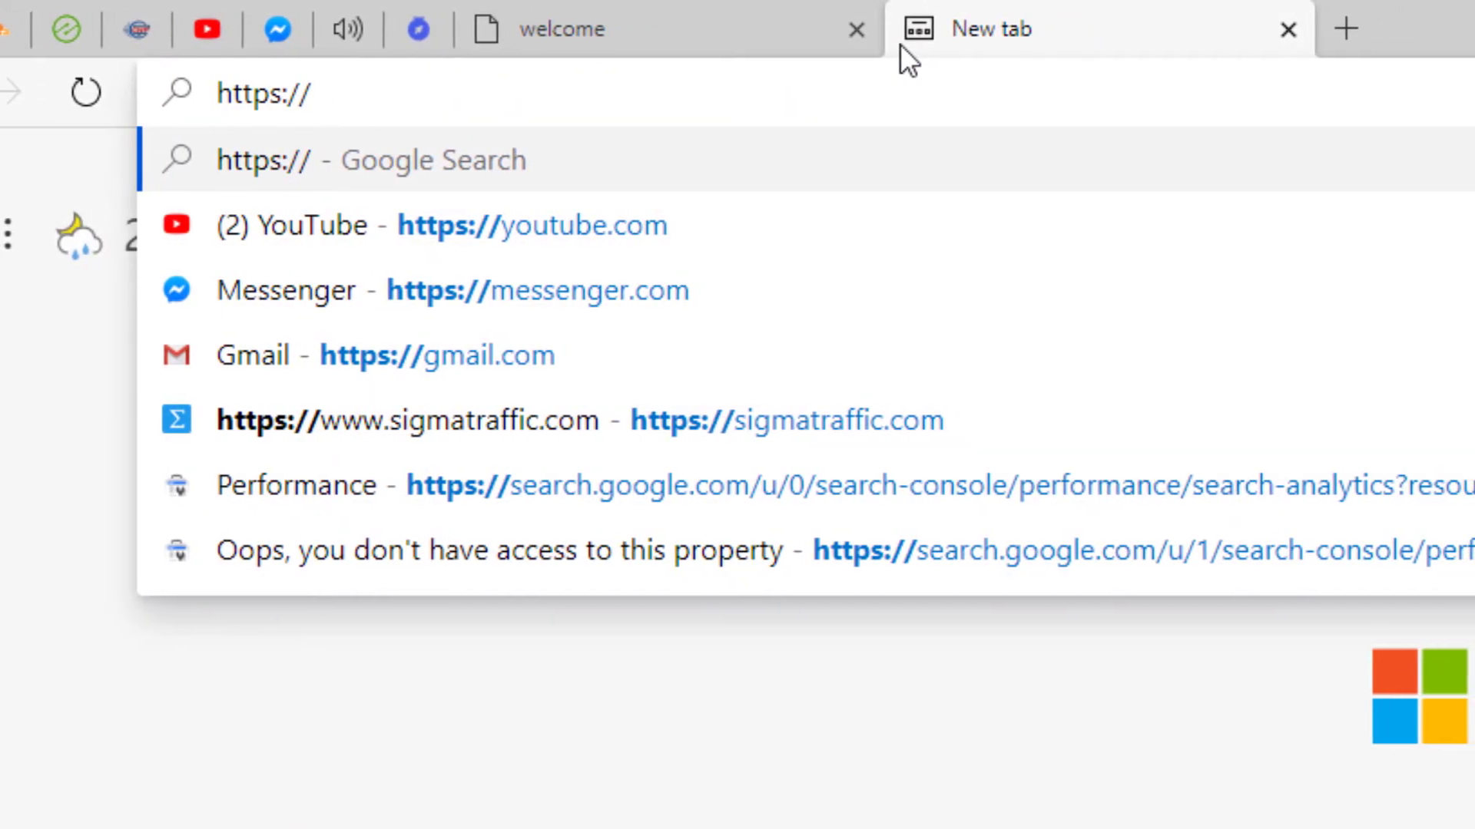
pyautogui.write('192.167')
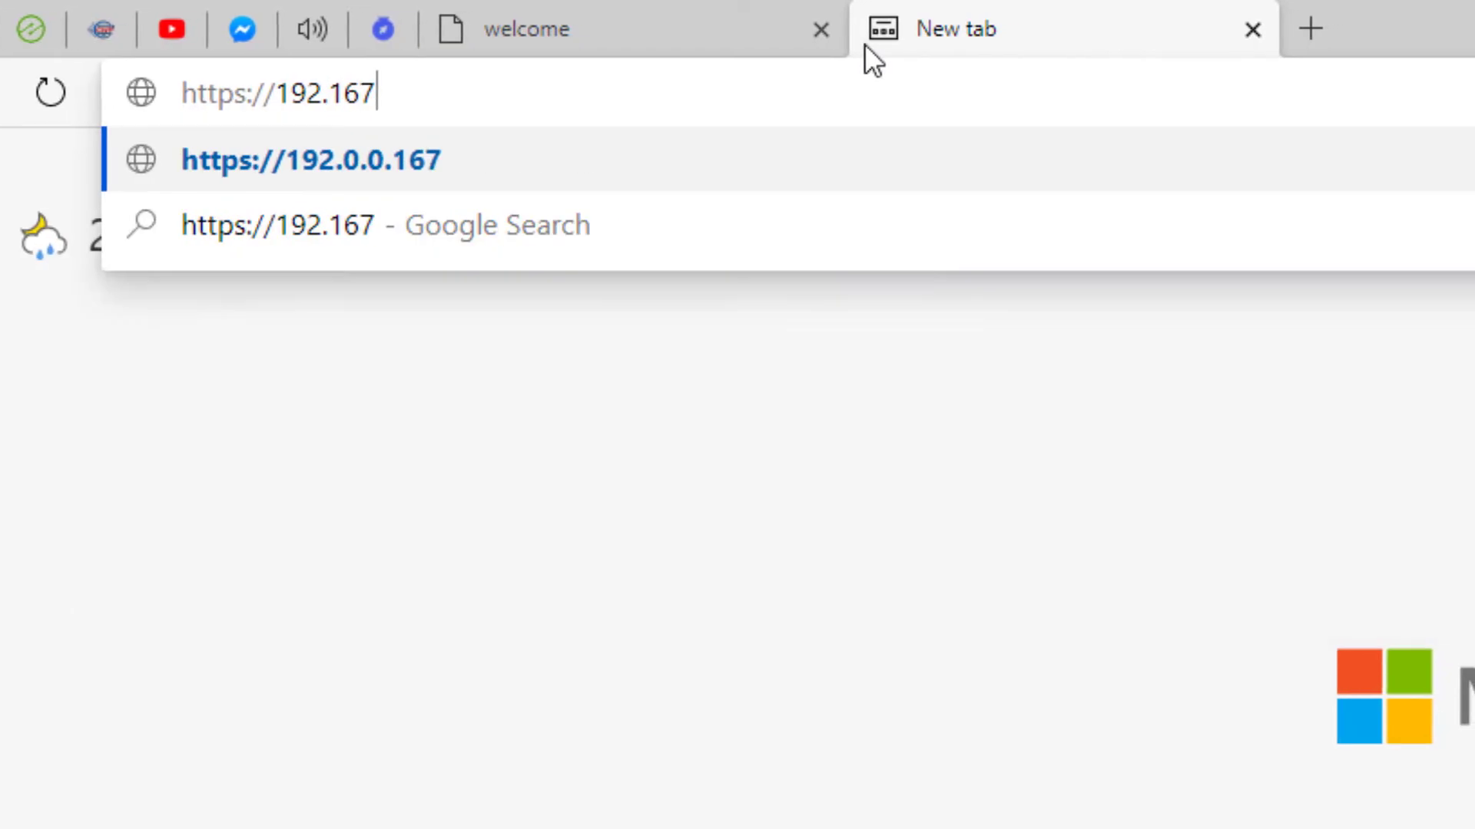
pyautogui.press('BackSpace')
pyautogui.write('8.1.1')
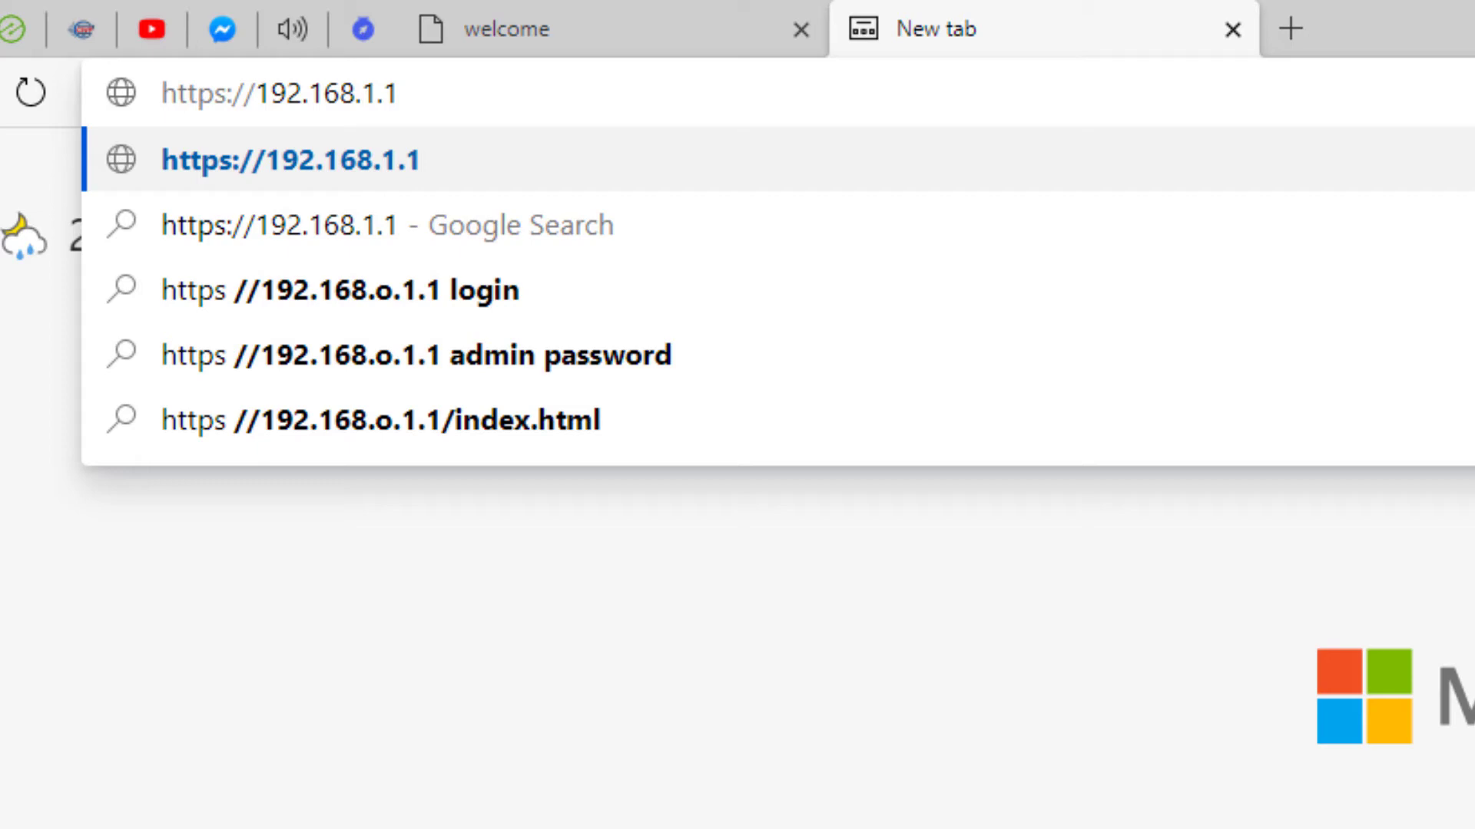
pyautogui.click(1232, 29)
pyautogui.click(641, 93)
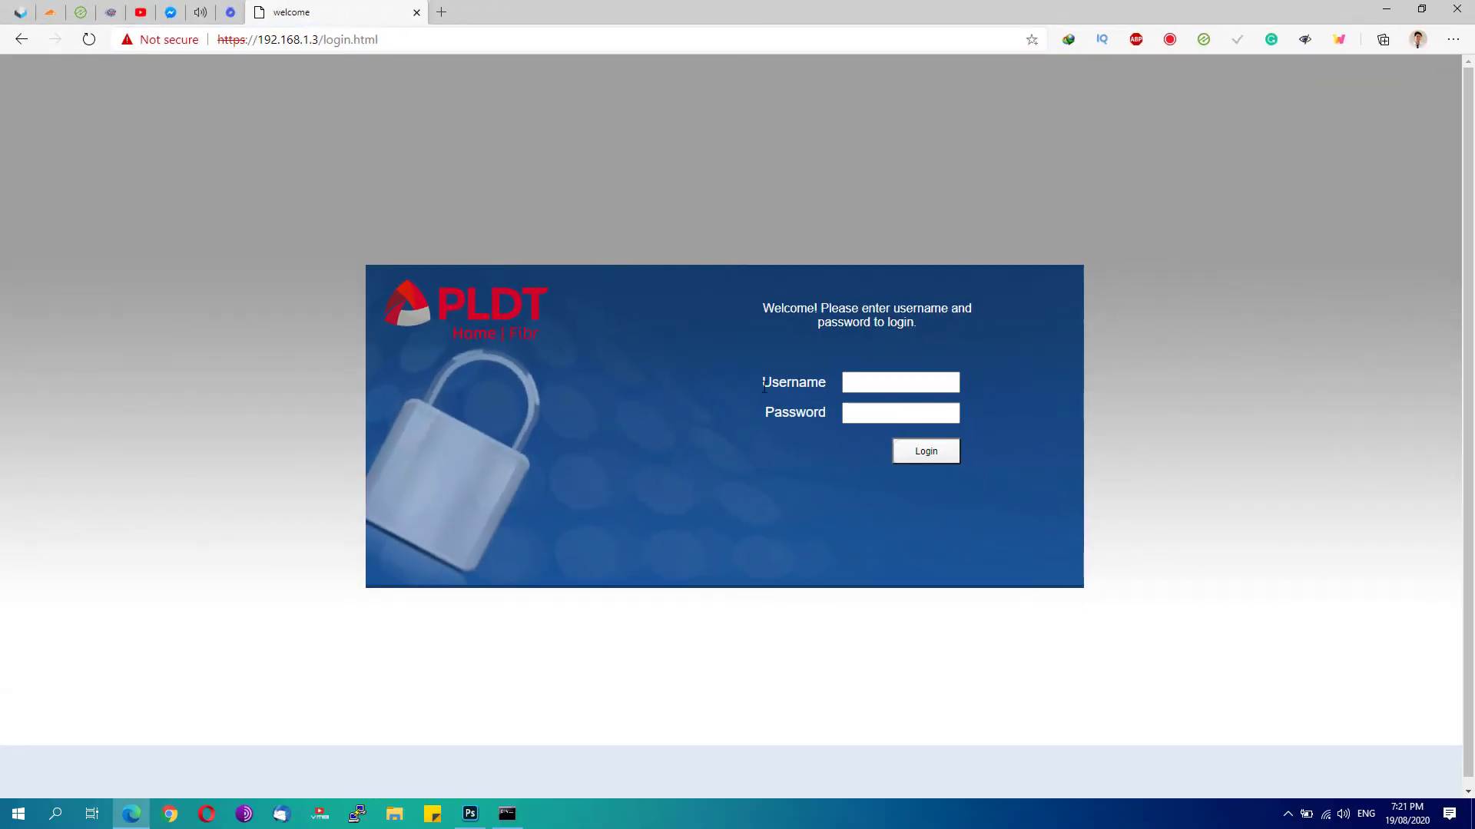
# Fill in the default admin username and the login password on the router form
pyautogui.click(805, 380)
pyautogui.write('admin')
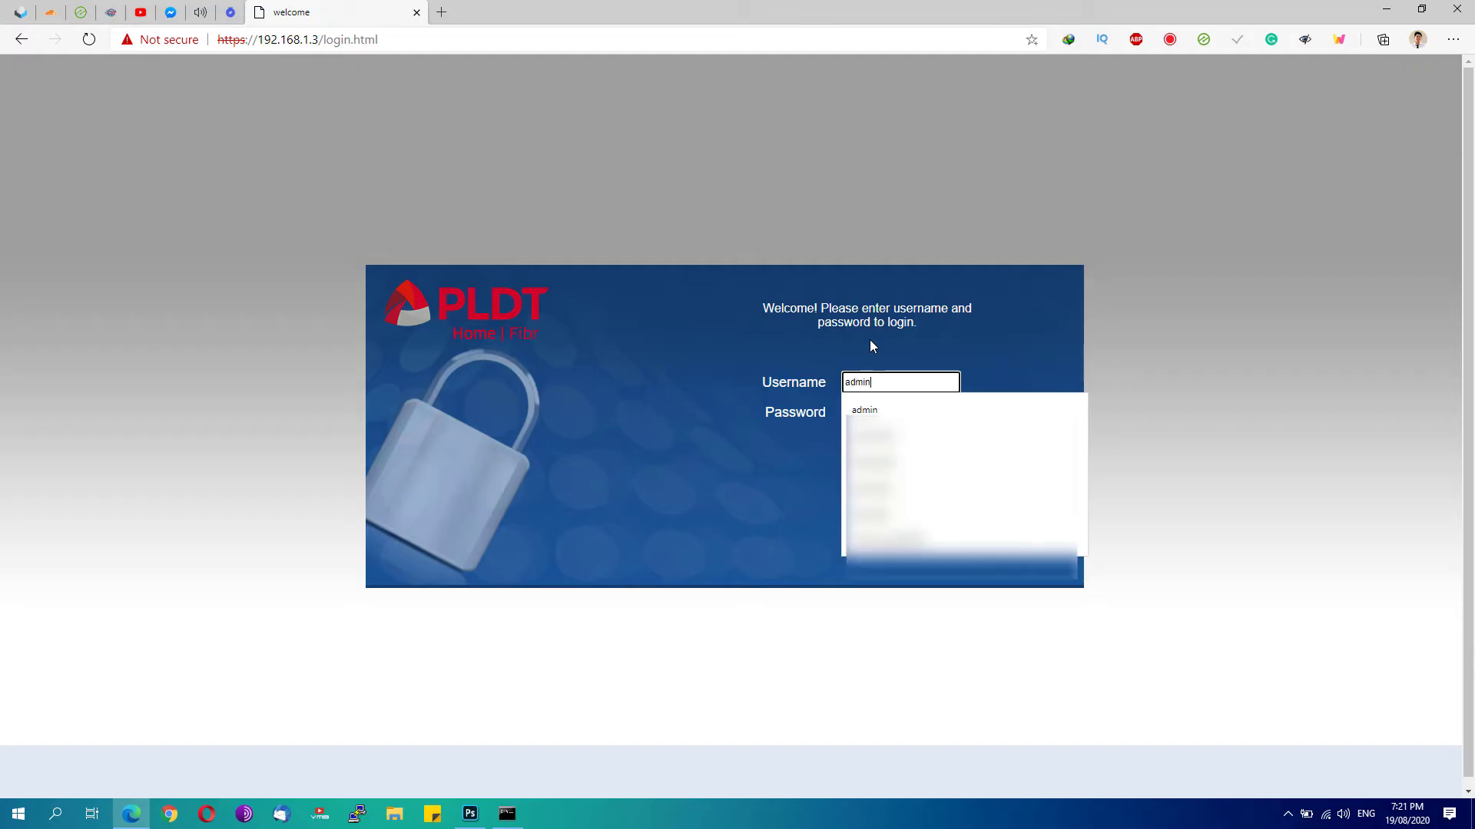
pyautogui.press('Tab')
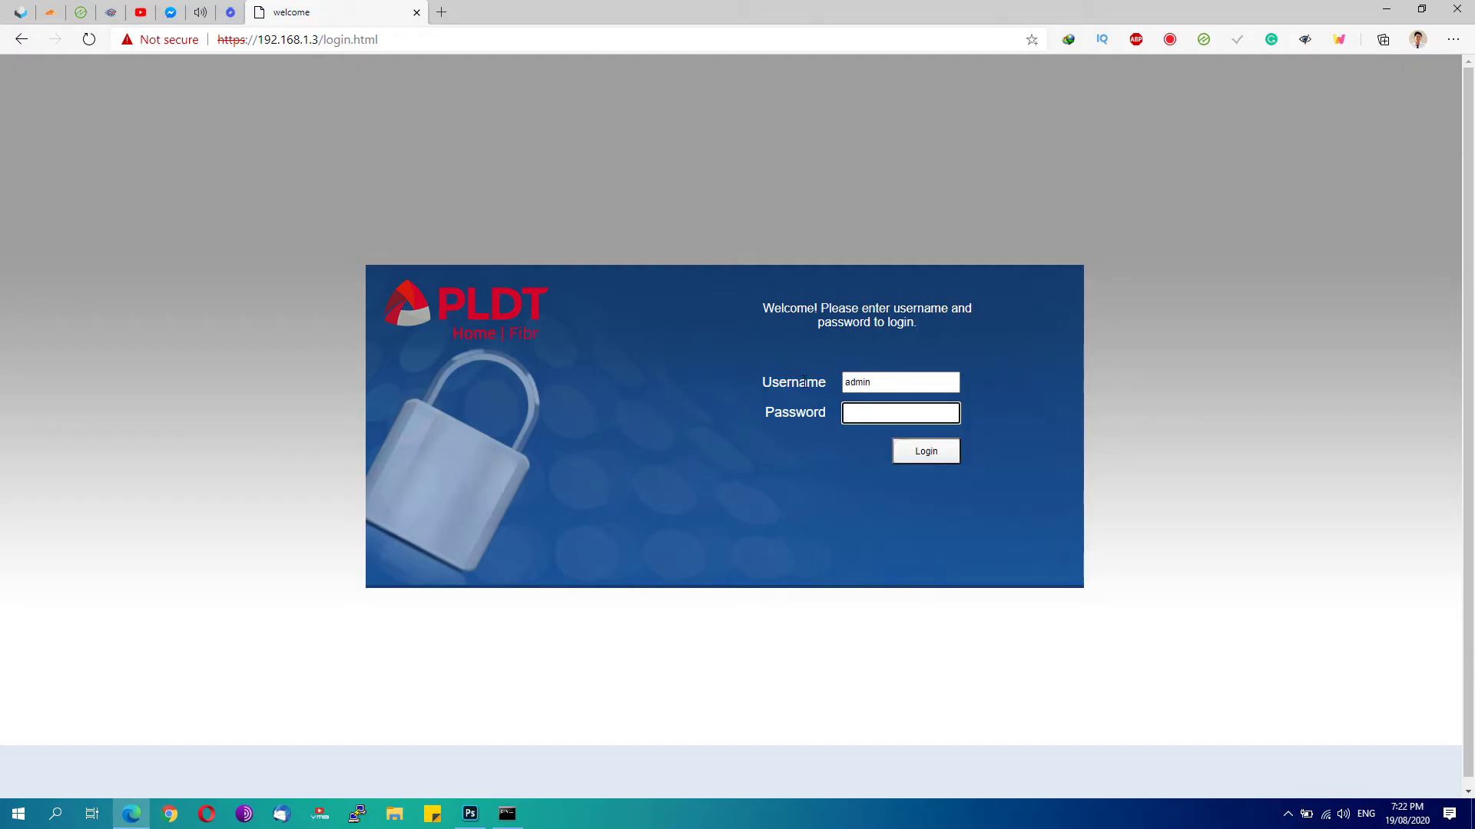
pyautogui.write('1234')
pyautogui.click(872, 459)
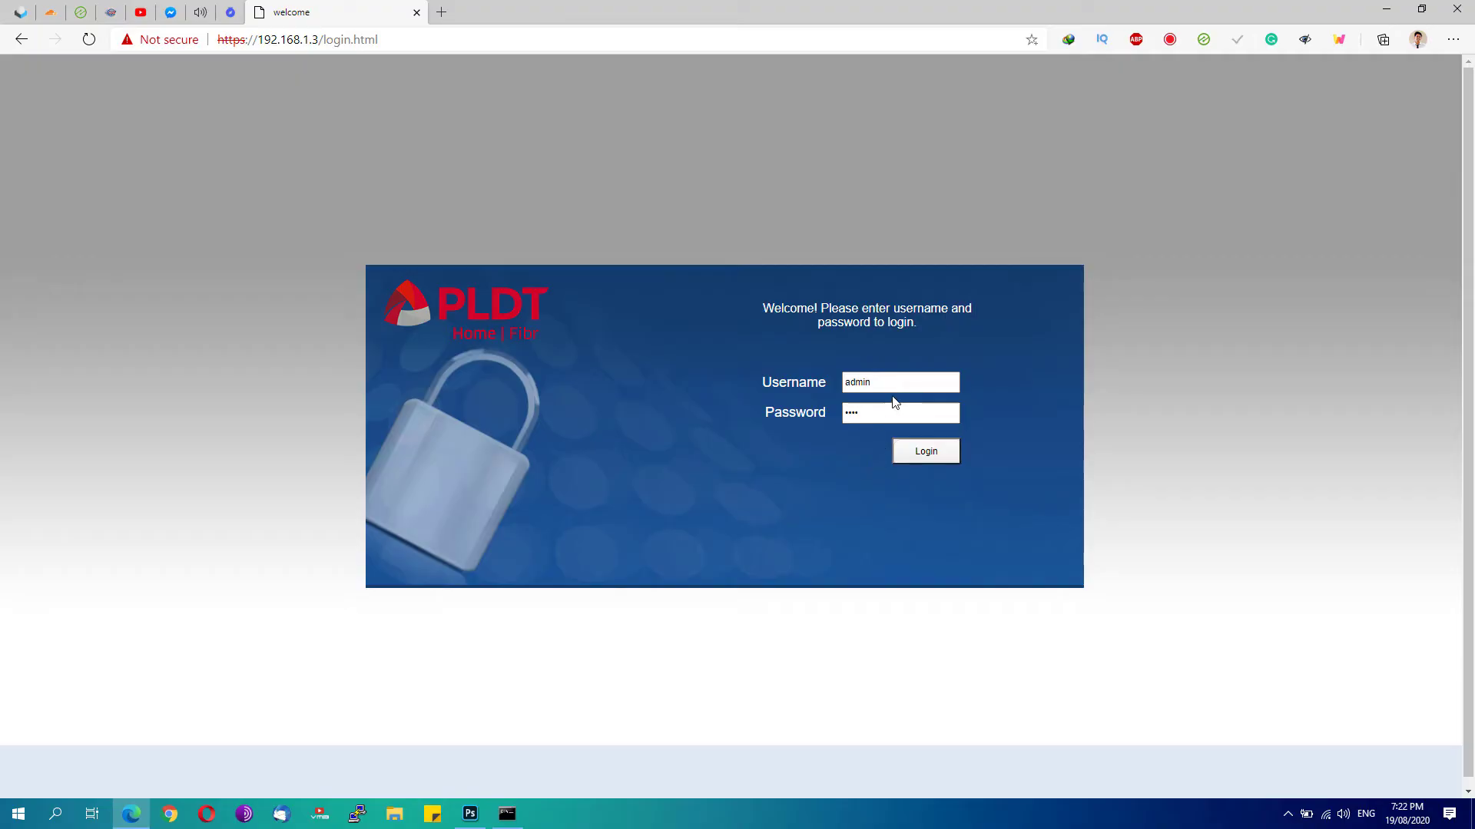
pyautogui.click(231, 13)
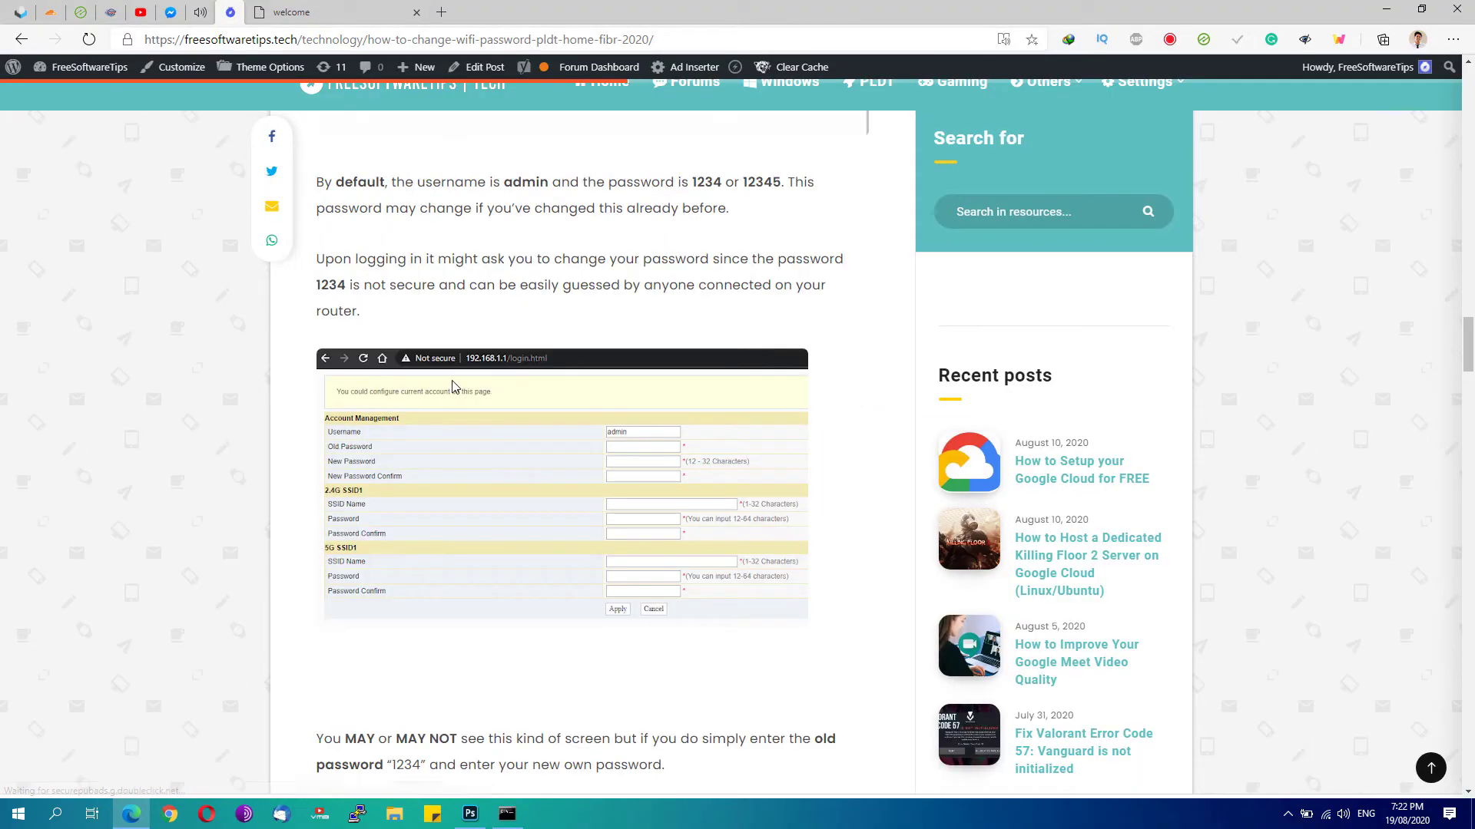
pyautogui.scroll(-1, 350, 403)
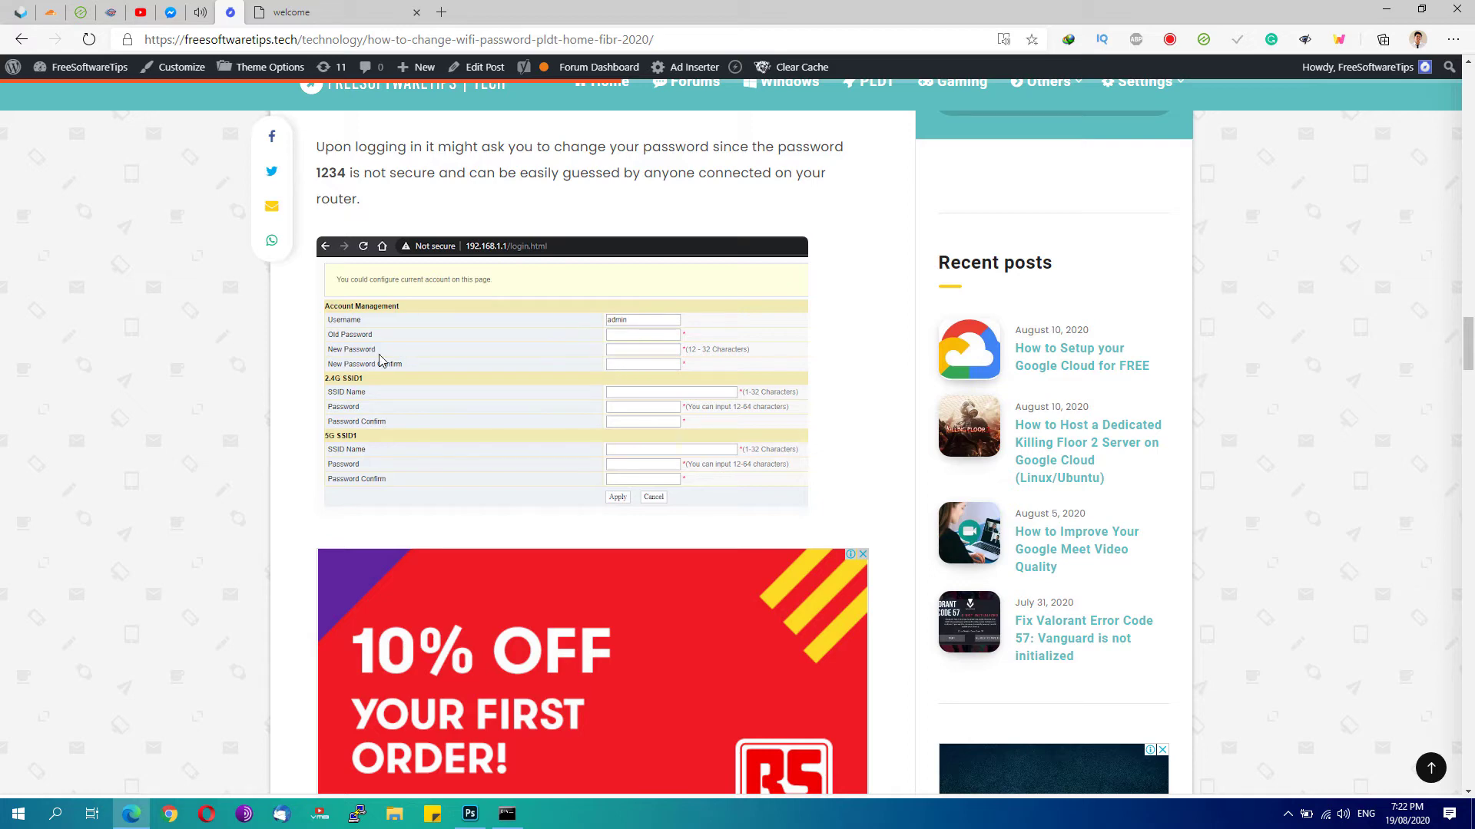
pyautogui.click(361, 12)
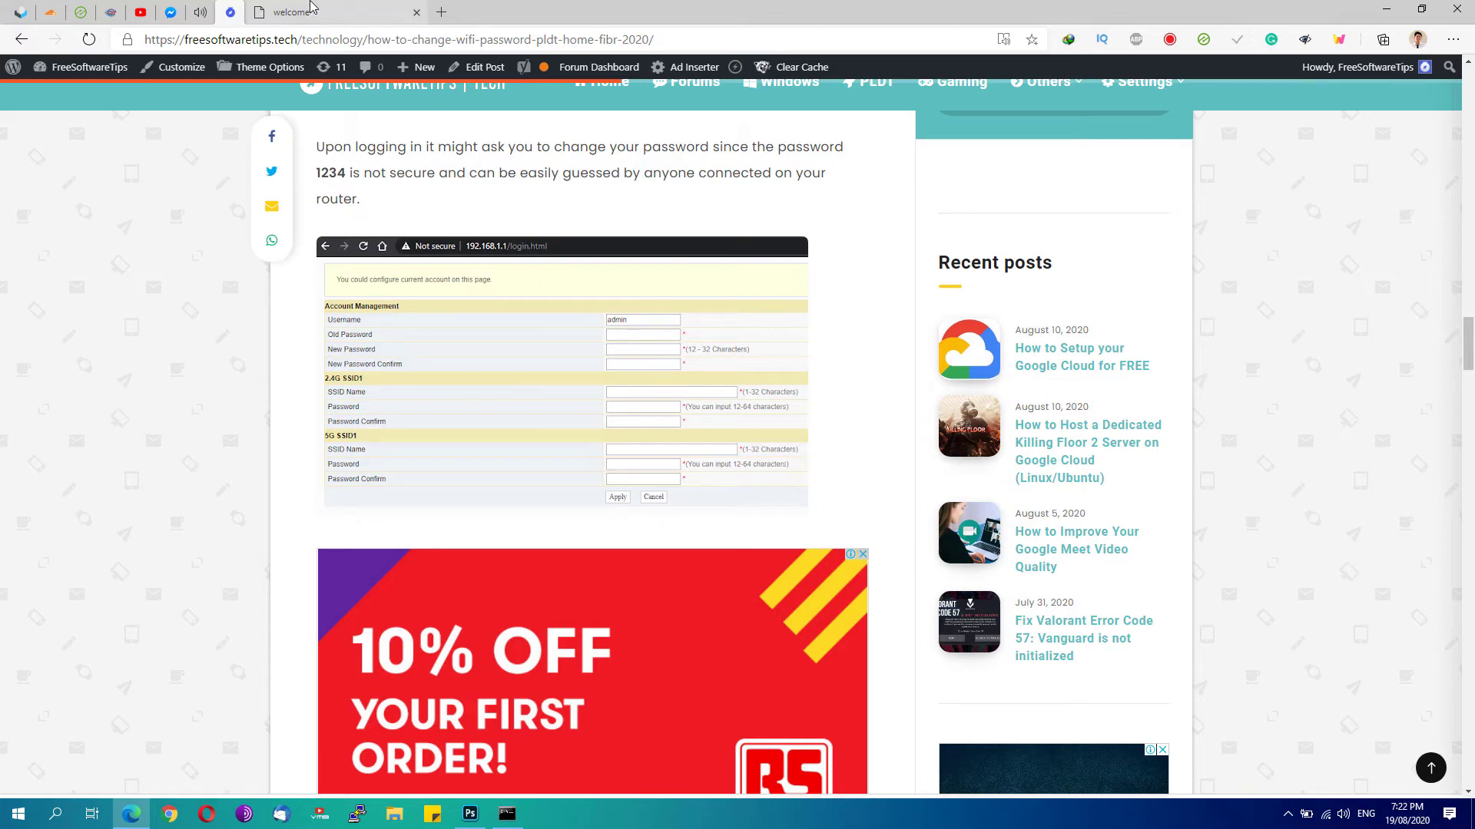
pyautogui.doubleClick(894, 407)
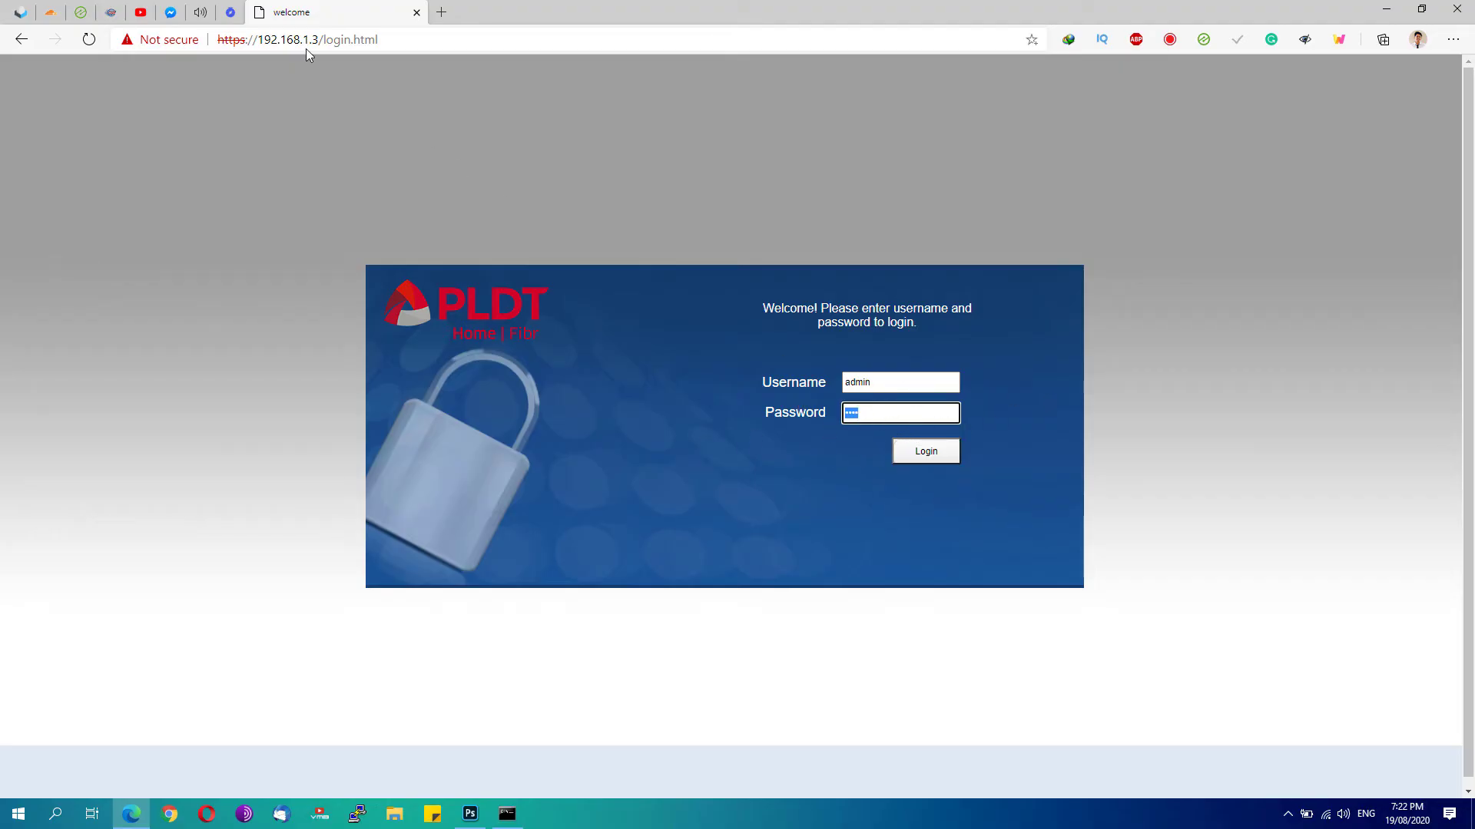
pyautogui.click(230, 12)
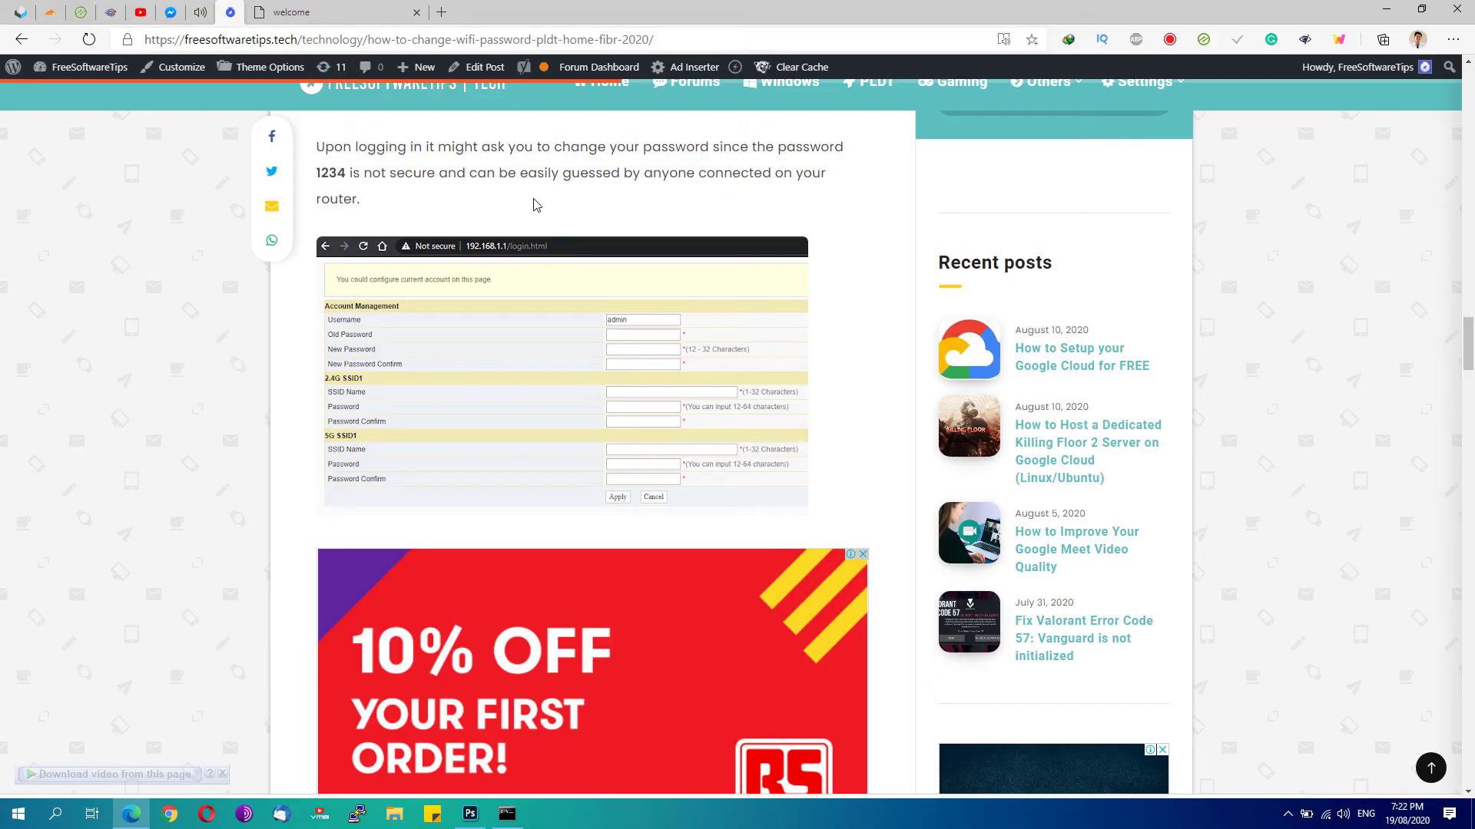
pyautogui.scroll(4, 532, 285)
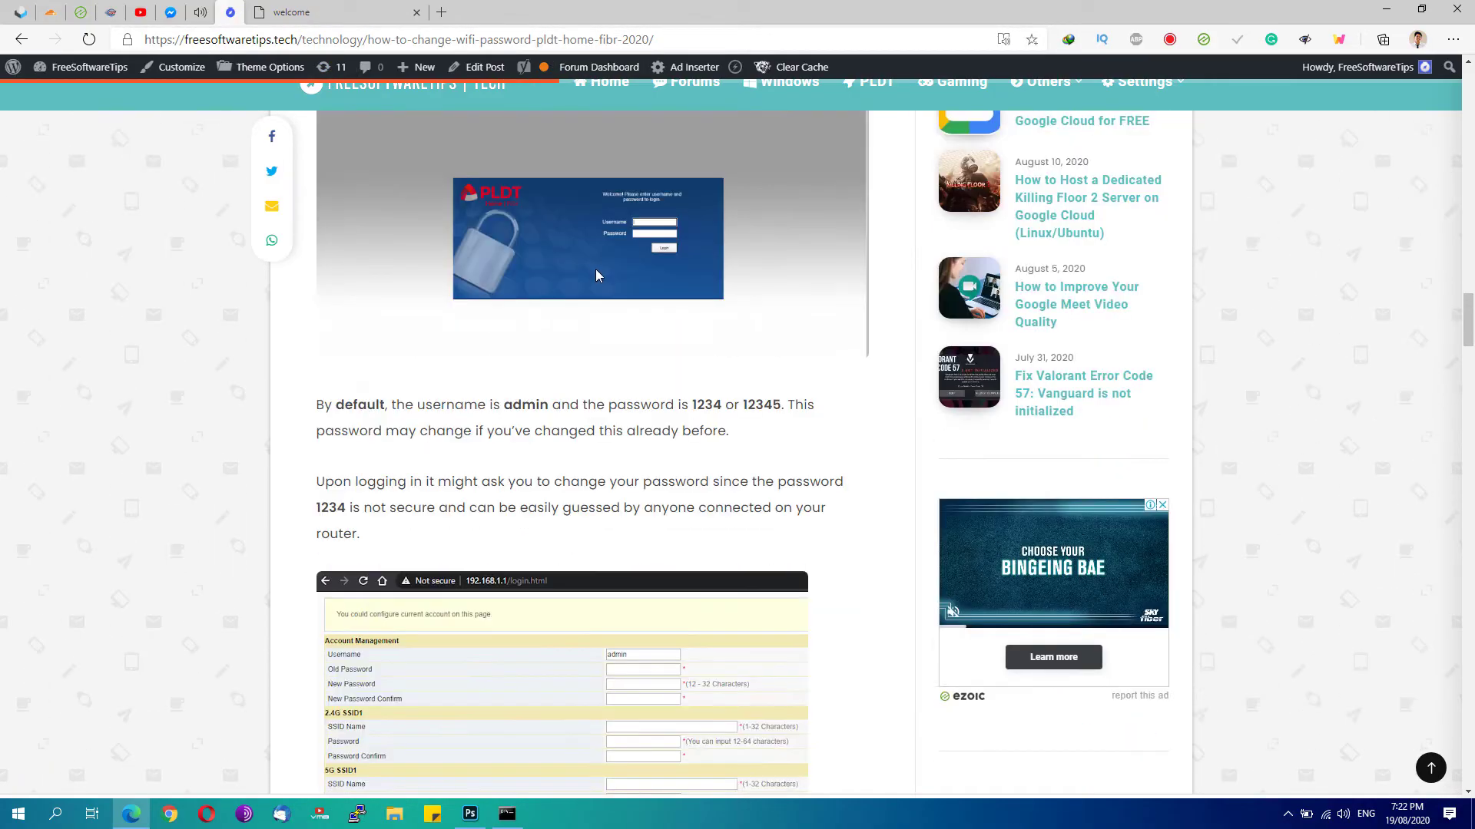
pyautogui.scroll(5, 596, 292)
pyautogui.scroll(-10, 1228, 495)
pyautogui.click(265, 13)
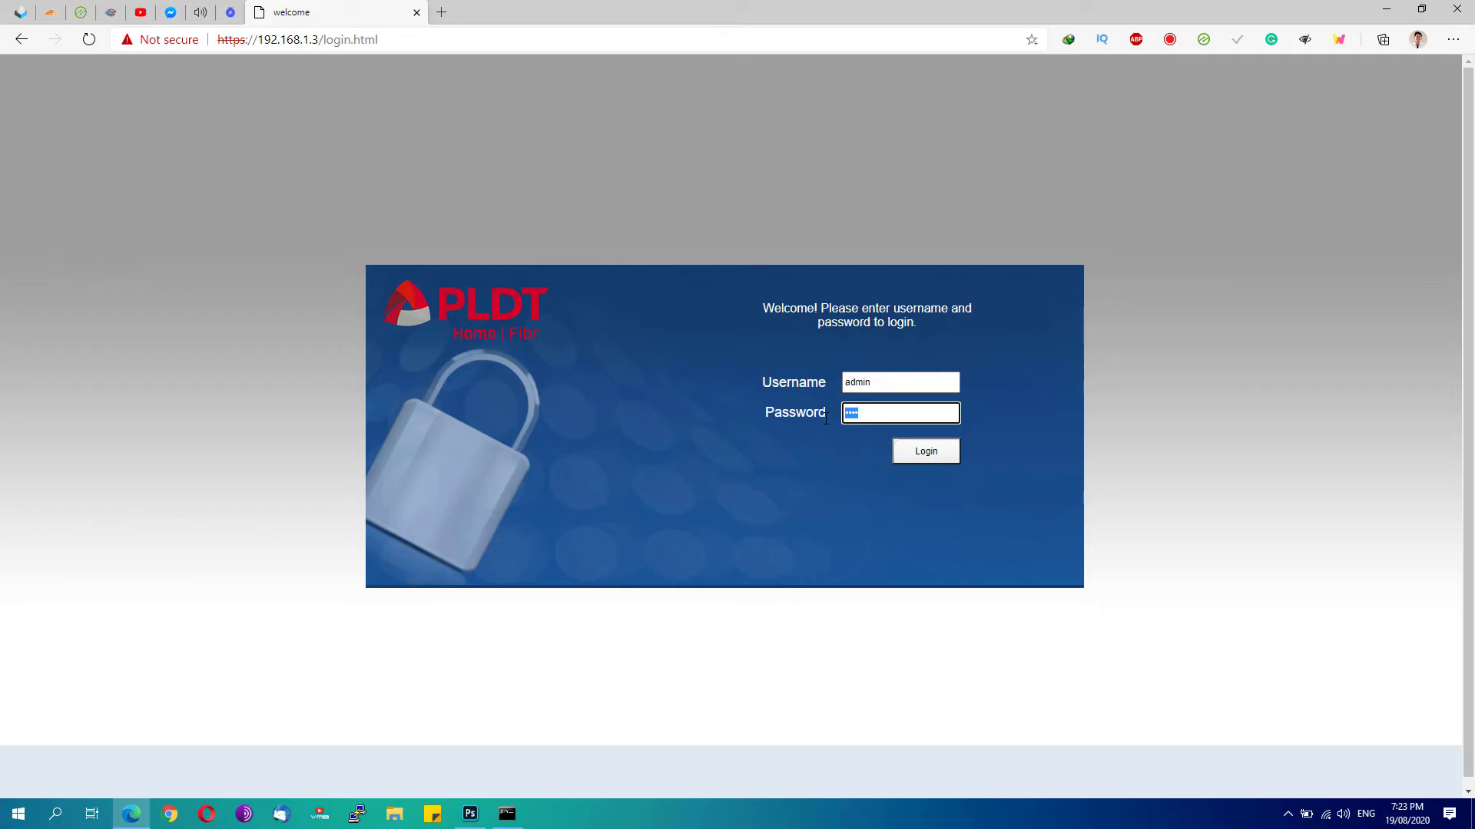
# Paste the admin password and log in to reach Device Information
pyautogui.hotkey('ctrl', 'v')
pyautogui.click(924, 451)
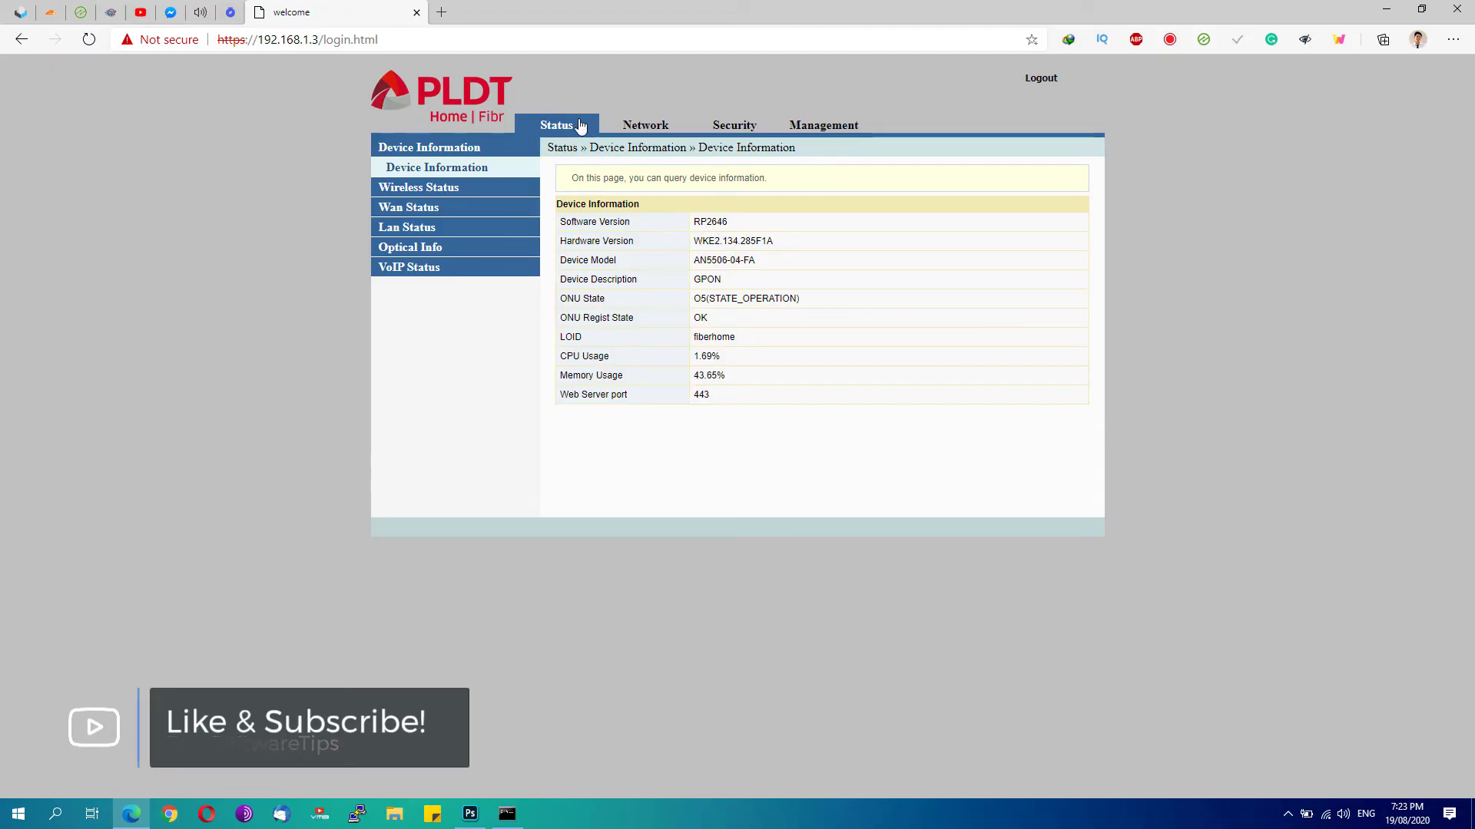
# Go to the Network tab and pick 5G Basic under Wlan Settings
pyautogui.click(645, 127)
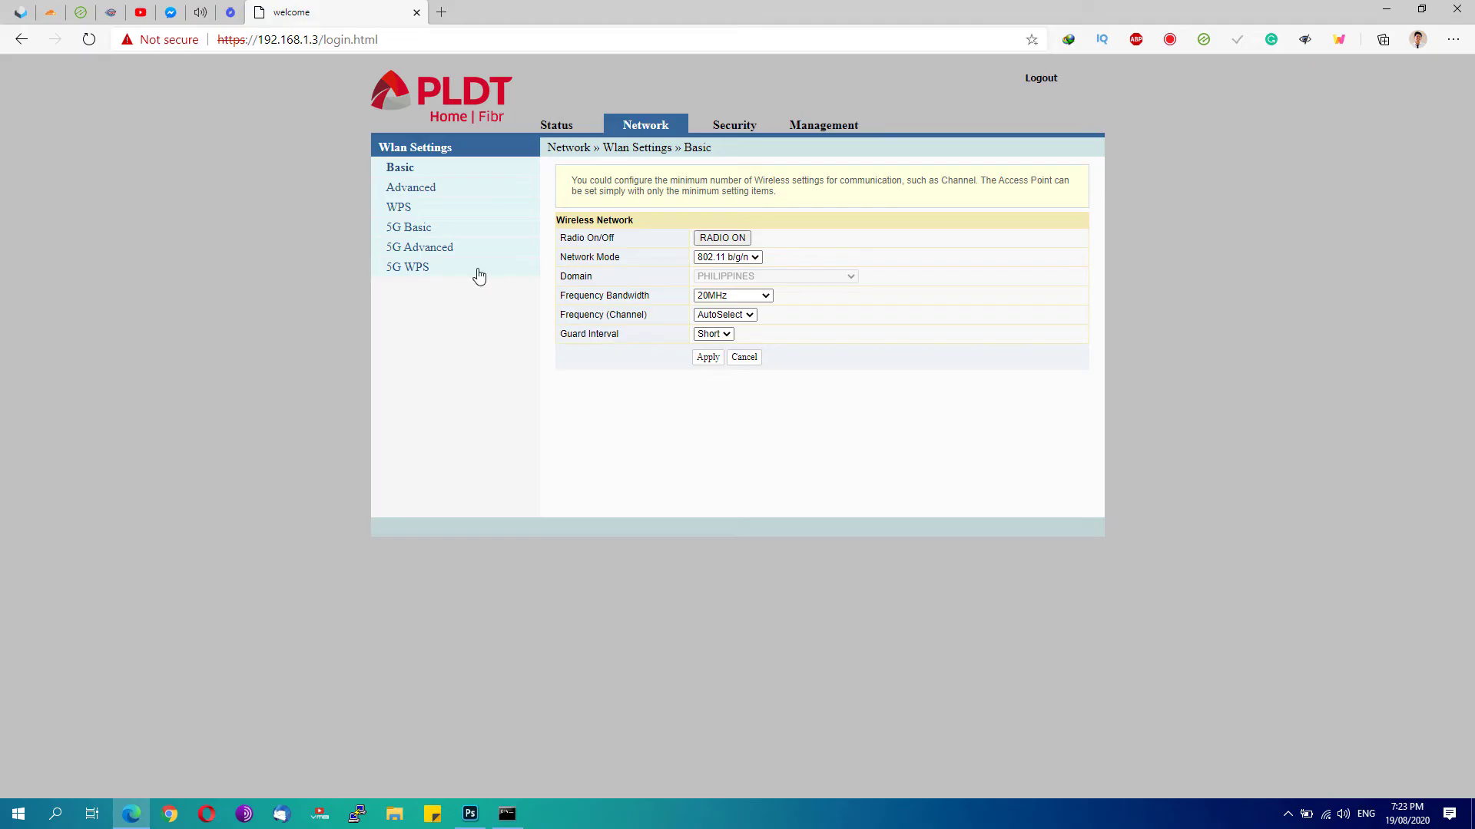
pyautogui.click(407, 228)
# On 5G Advanced, keep SSID 1 chosen and enabled, leaving its name 'GV Fibr 5G' unchanged
pyautogui.click(399, 256)
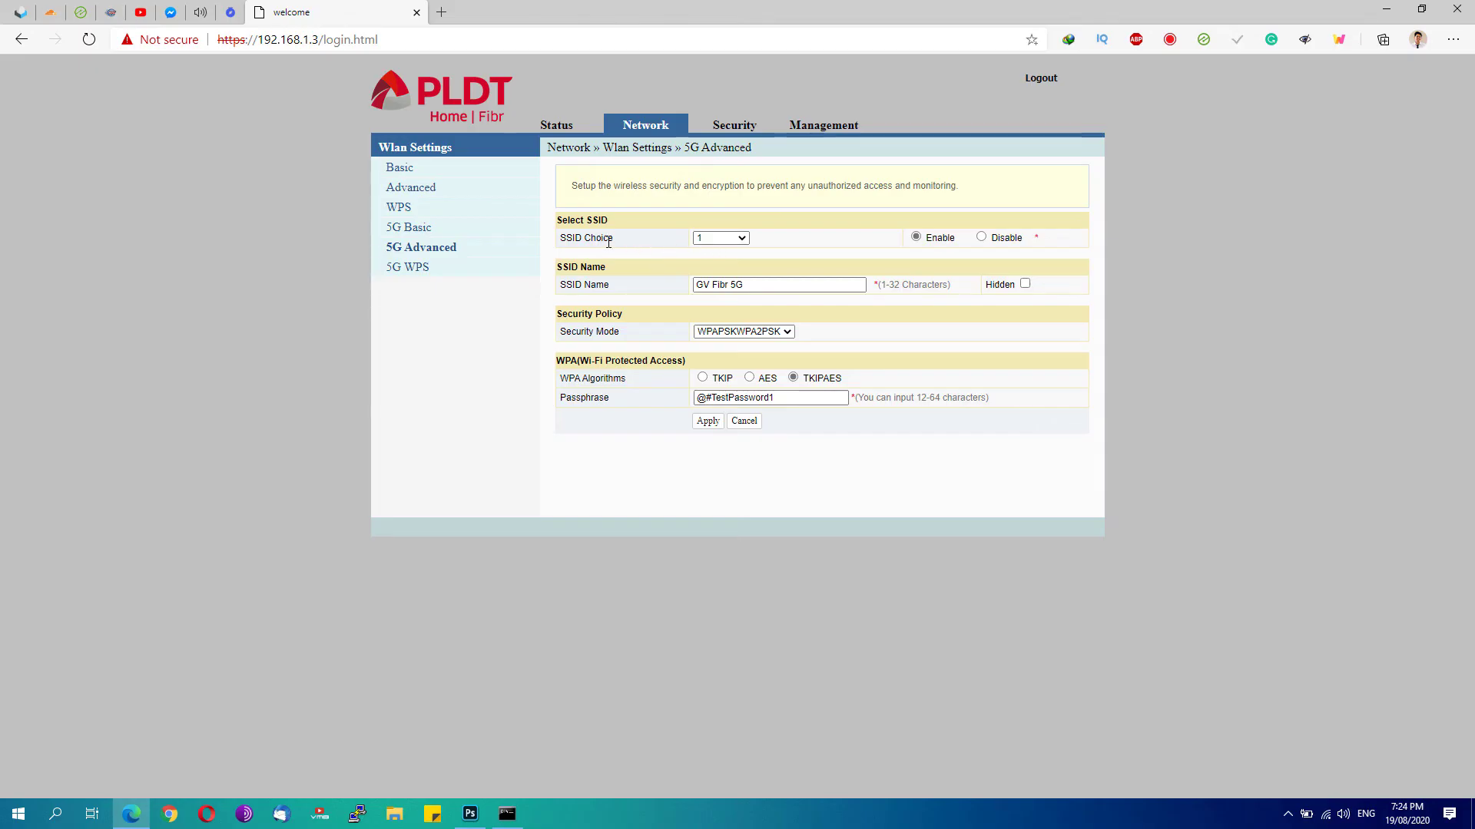
pyautogui.click(713, 239)
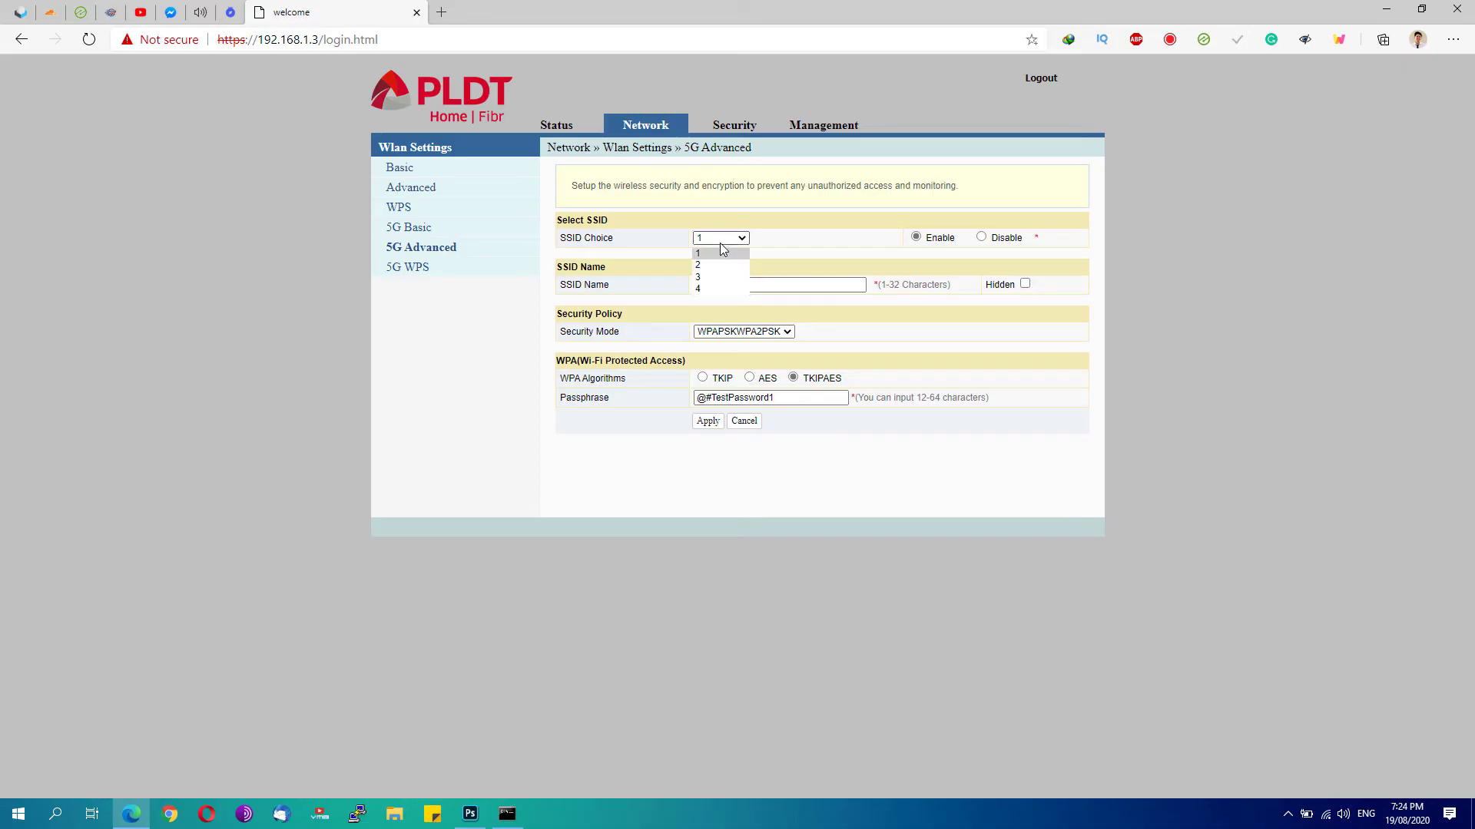
pyautogui.click(714, 254)
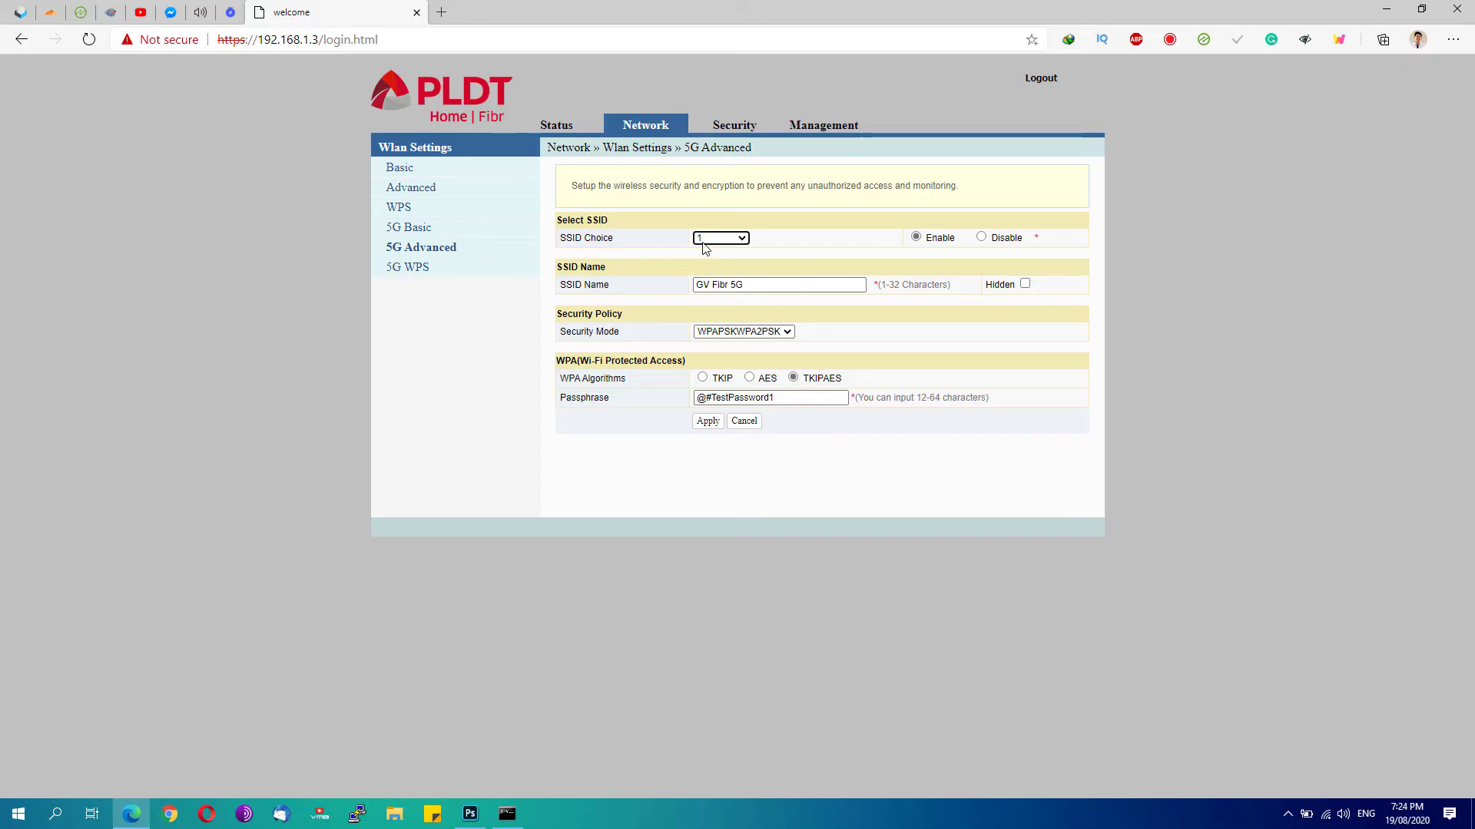
pyautogui.click(983, 238)
pyautogui.moveTo(747, 286); pyautogui.dragTo(686, 300)
pyautogui.click(722, 285)
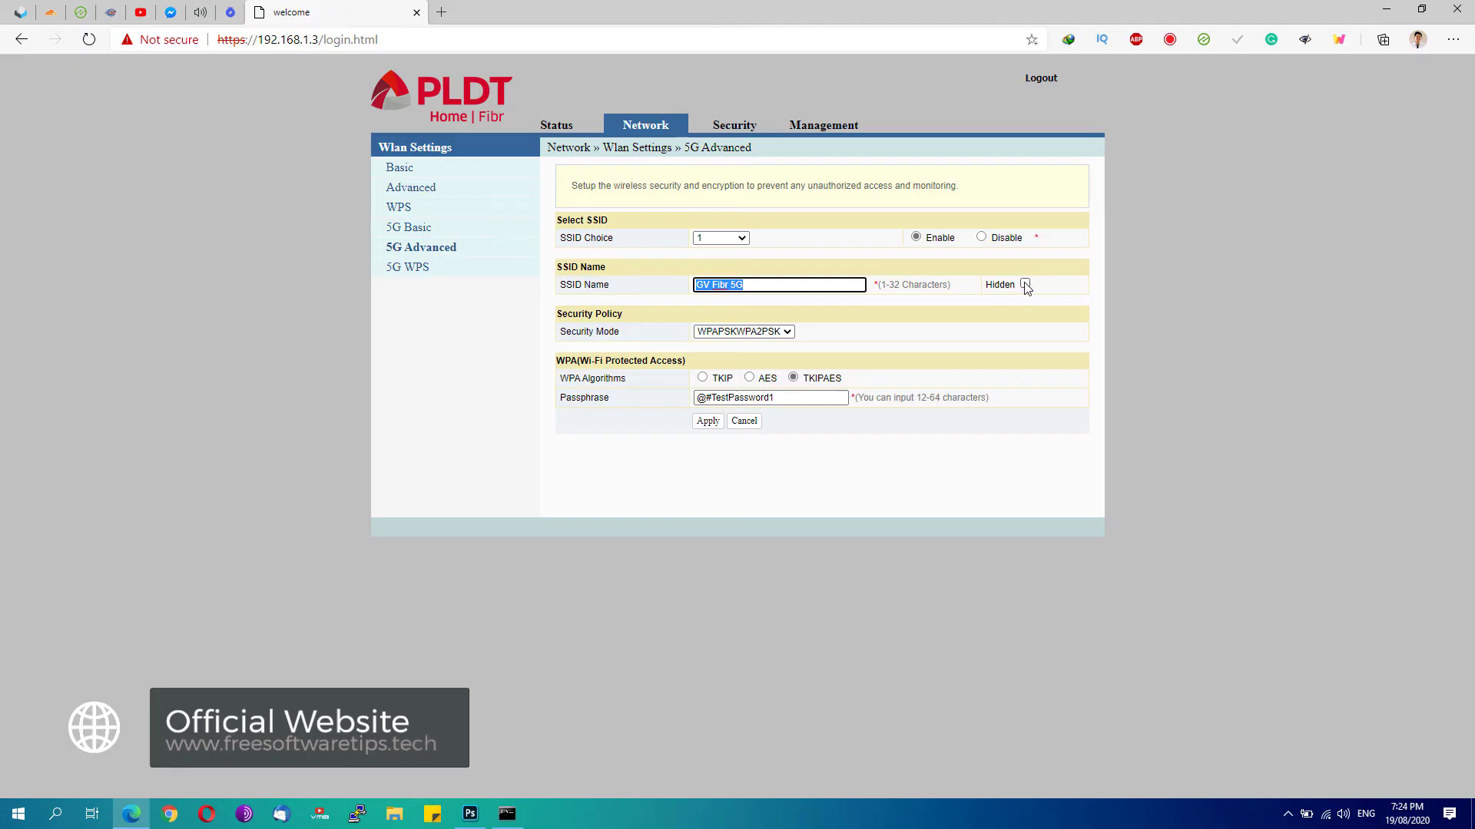
pyautogui.click(997, 308)
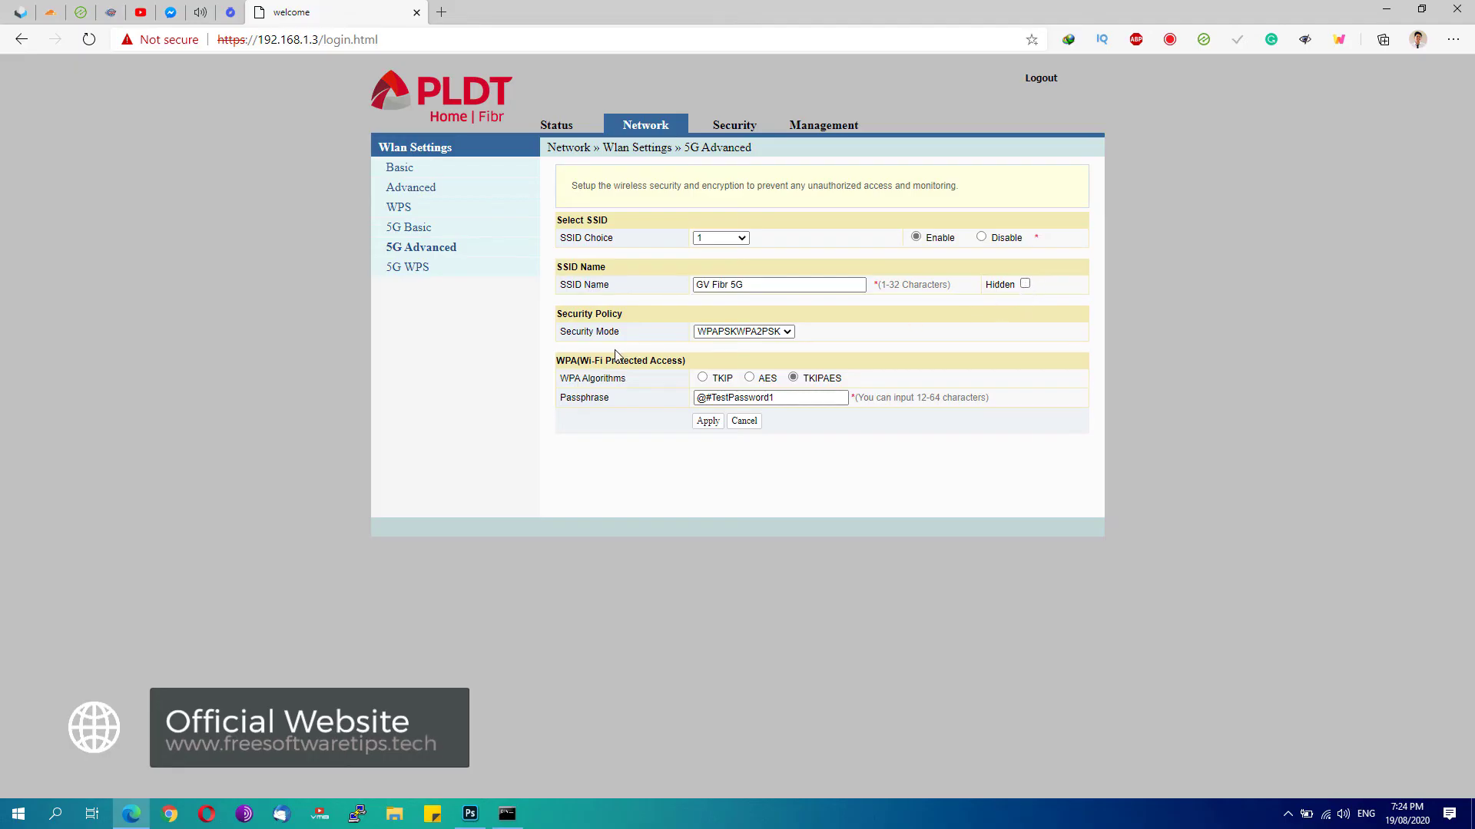
pyautogui.click(712, 332)
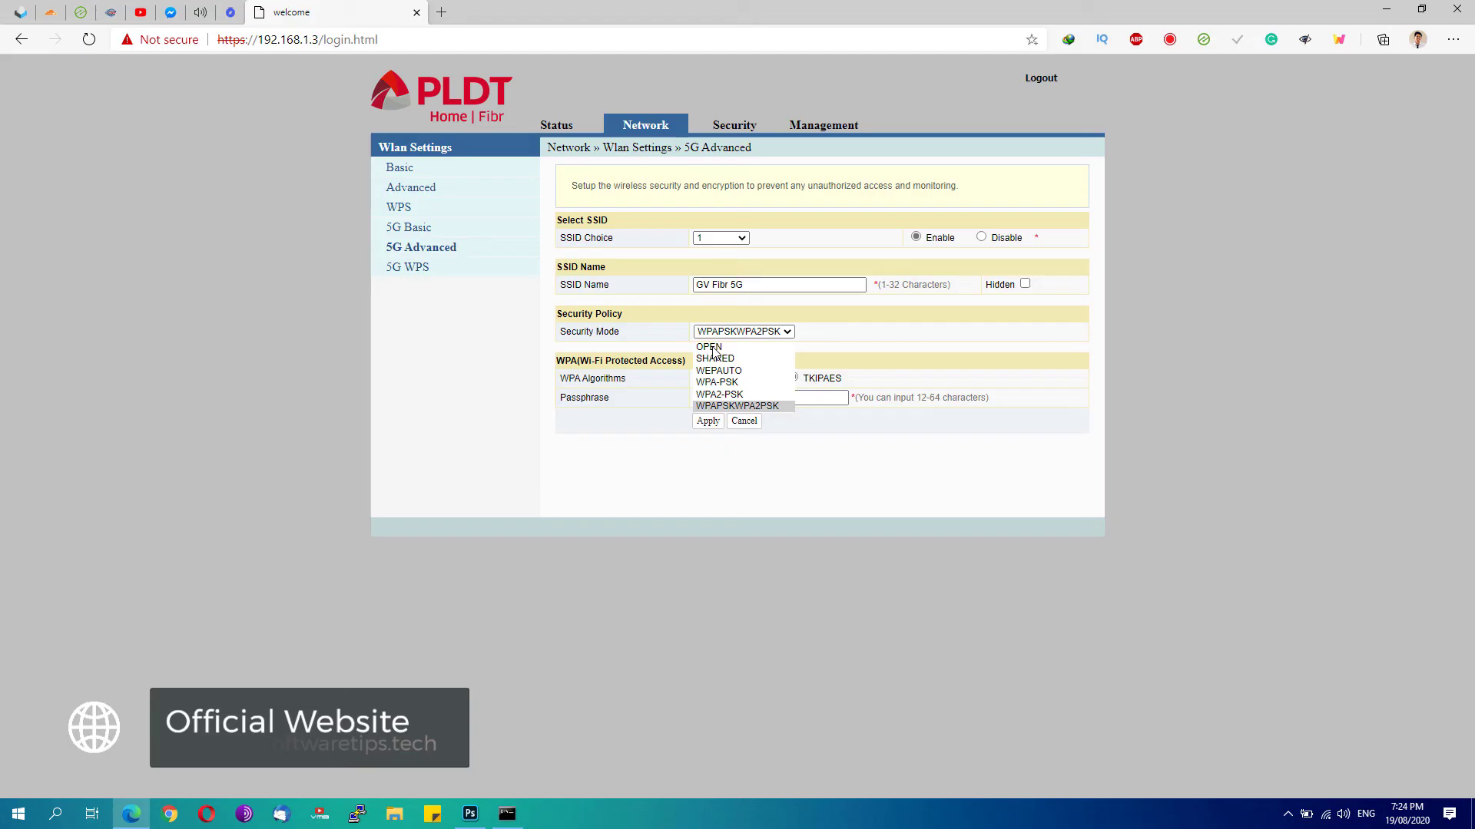
pyautogui.click(713, 348)
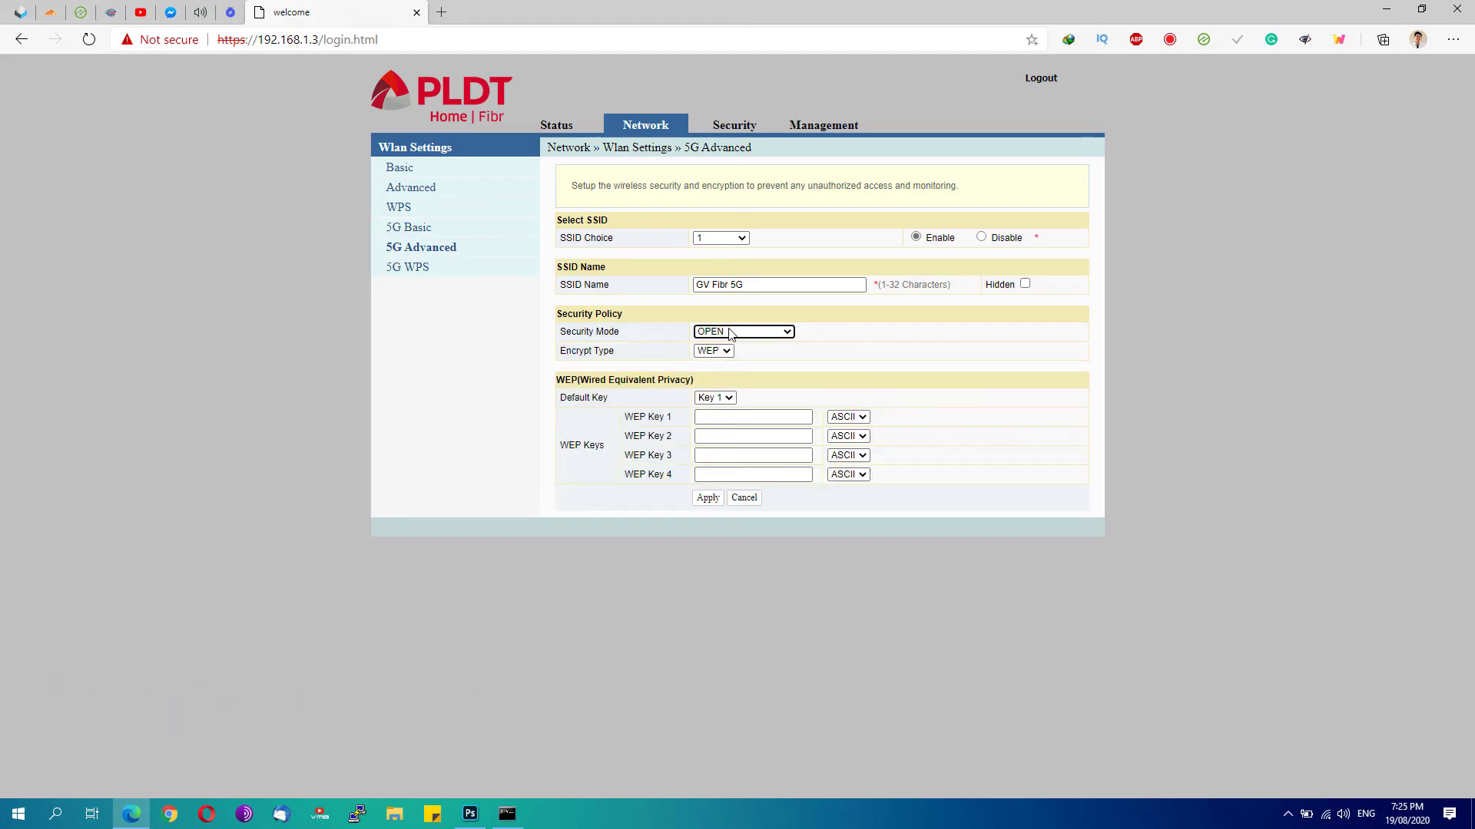
pyautogui.click(730, 335)
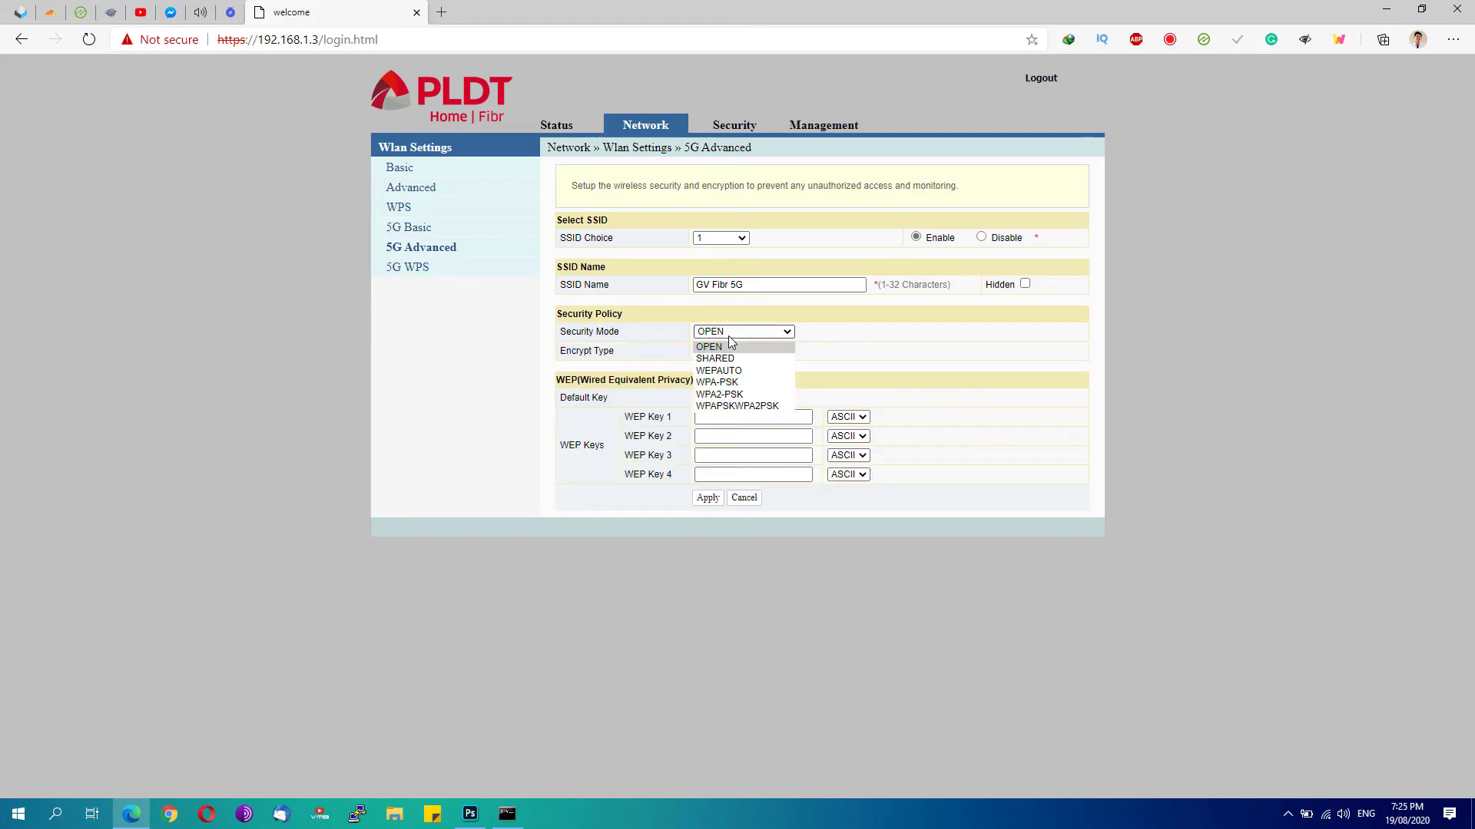
pyautogui.click(727, 407)
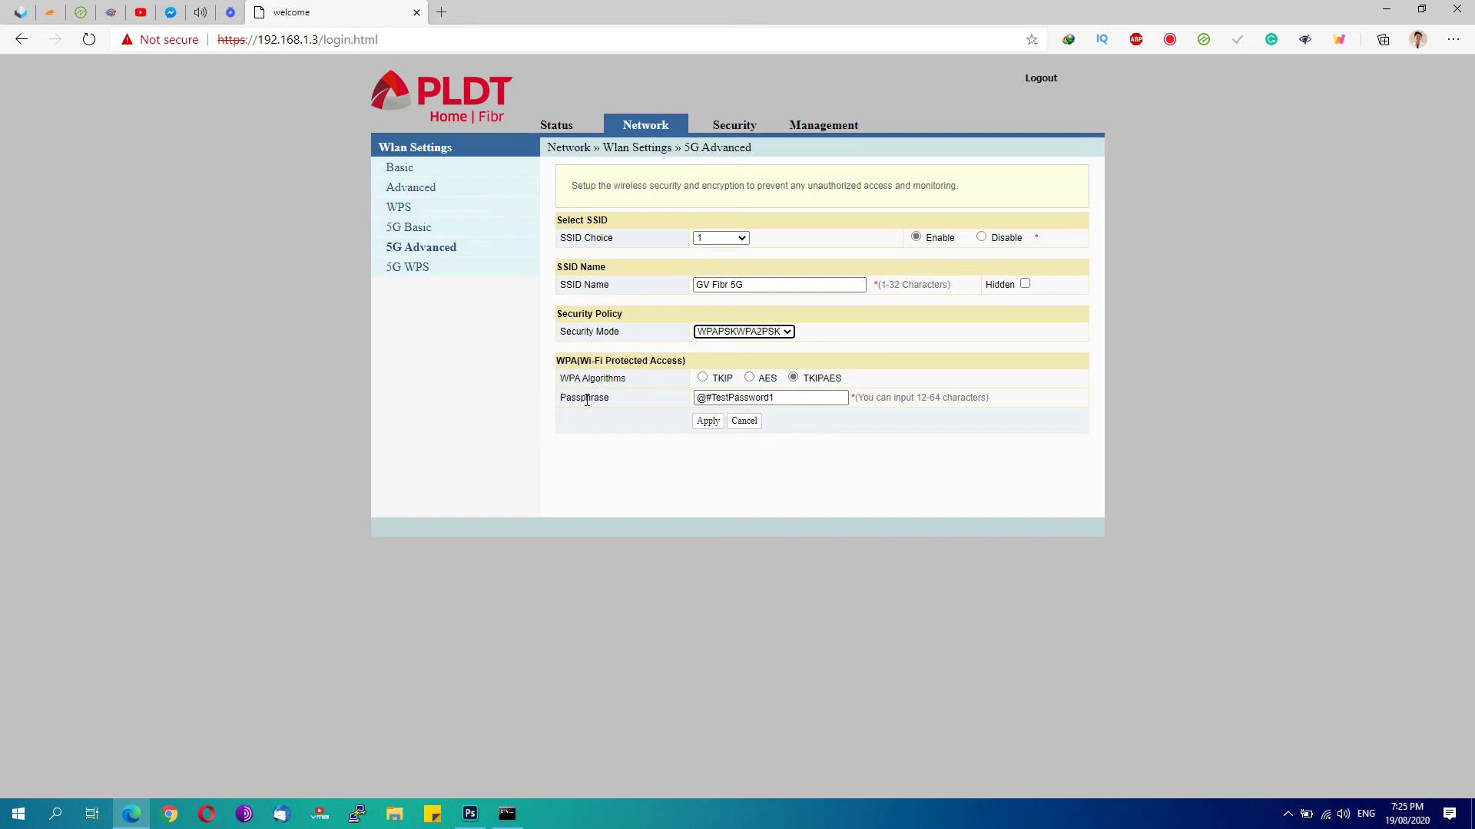
# Check SSID 1's passphrase against the 12-64 character limit and apply the 5G settings
pyautogui.click(720, 396)
pyautogui.moveTo(800, 401); pyautogui.dragTo(675, 398)
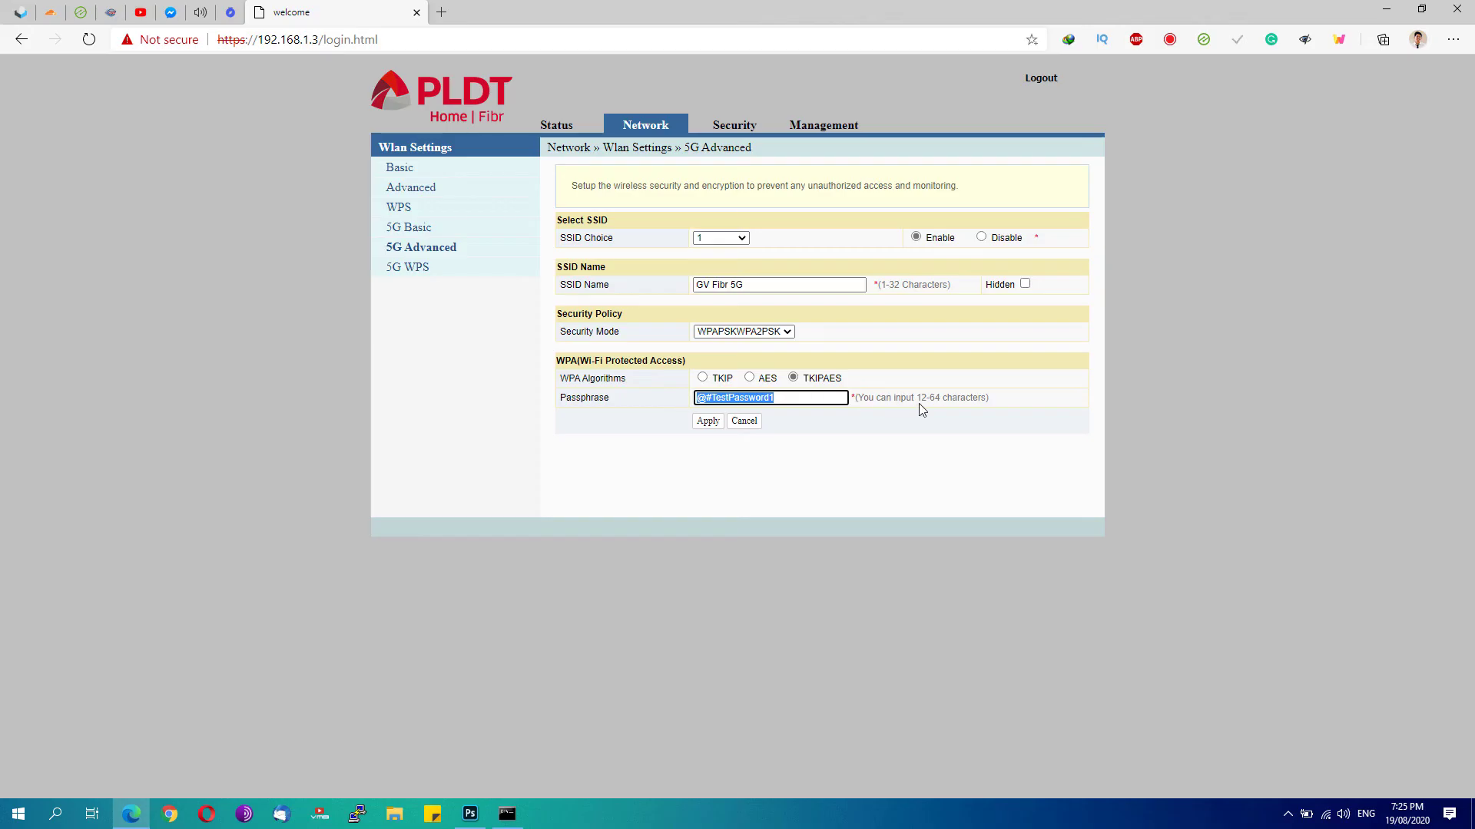
pyautogui.moveTo(920, 400); pyautogui.dragTo(948, 400)
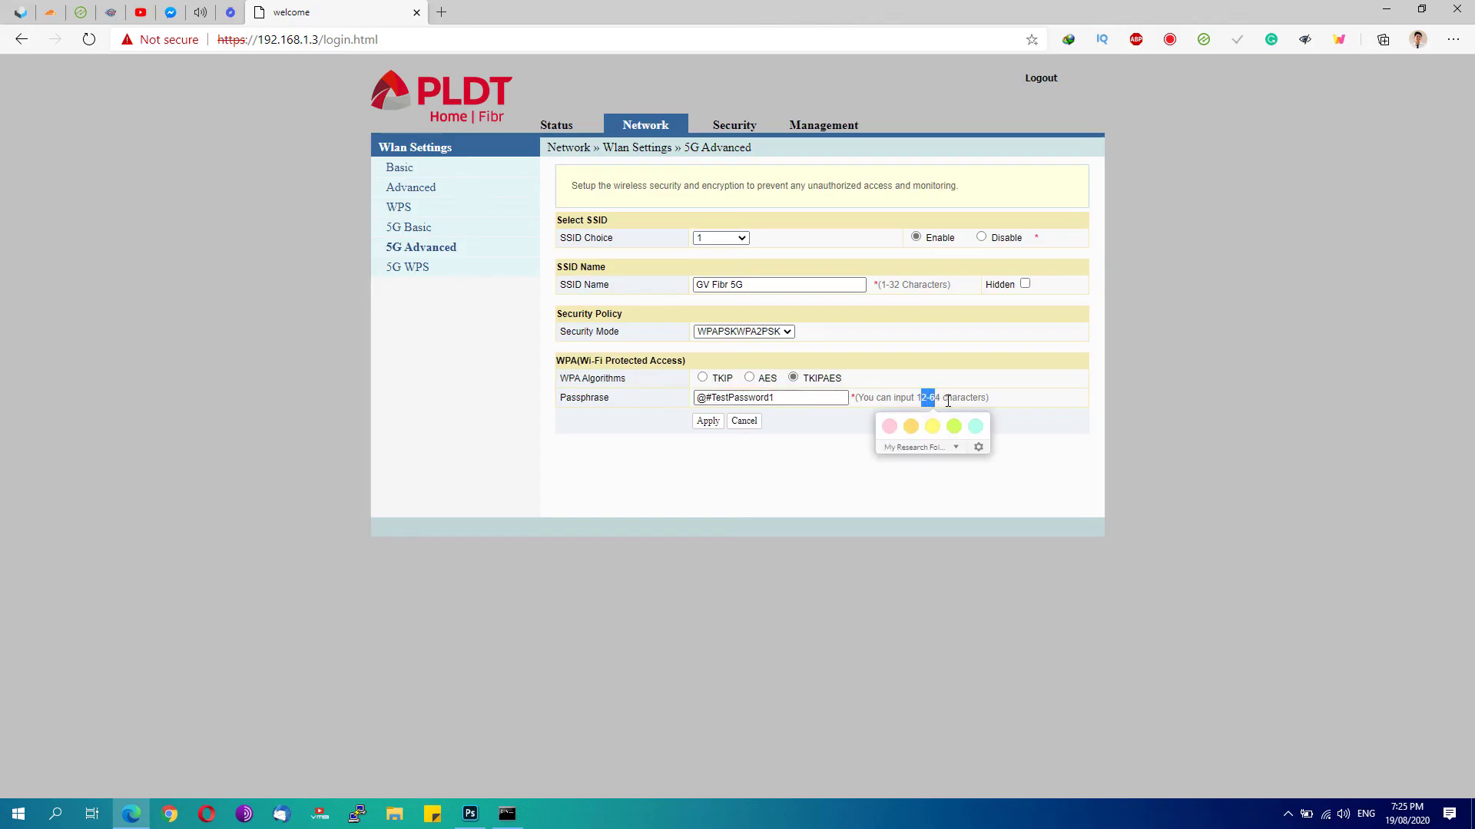
pyautogui.moveTo(848, 400)
pyautogui.mouseDown()
pyautogui.moveTo(688, 405)
pyautogui.moveTo(770, 396)
pyautogui.mouseUp()
pyautogui.click(798, 391)
pyautogui.press('Left')
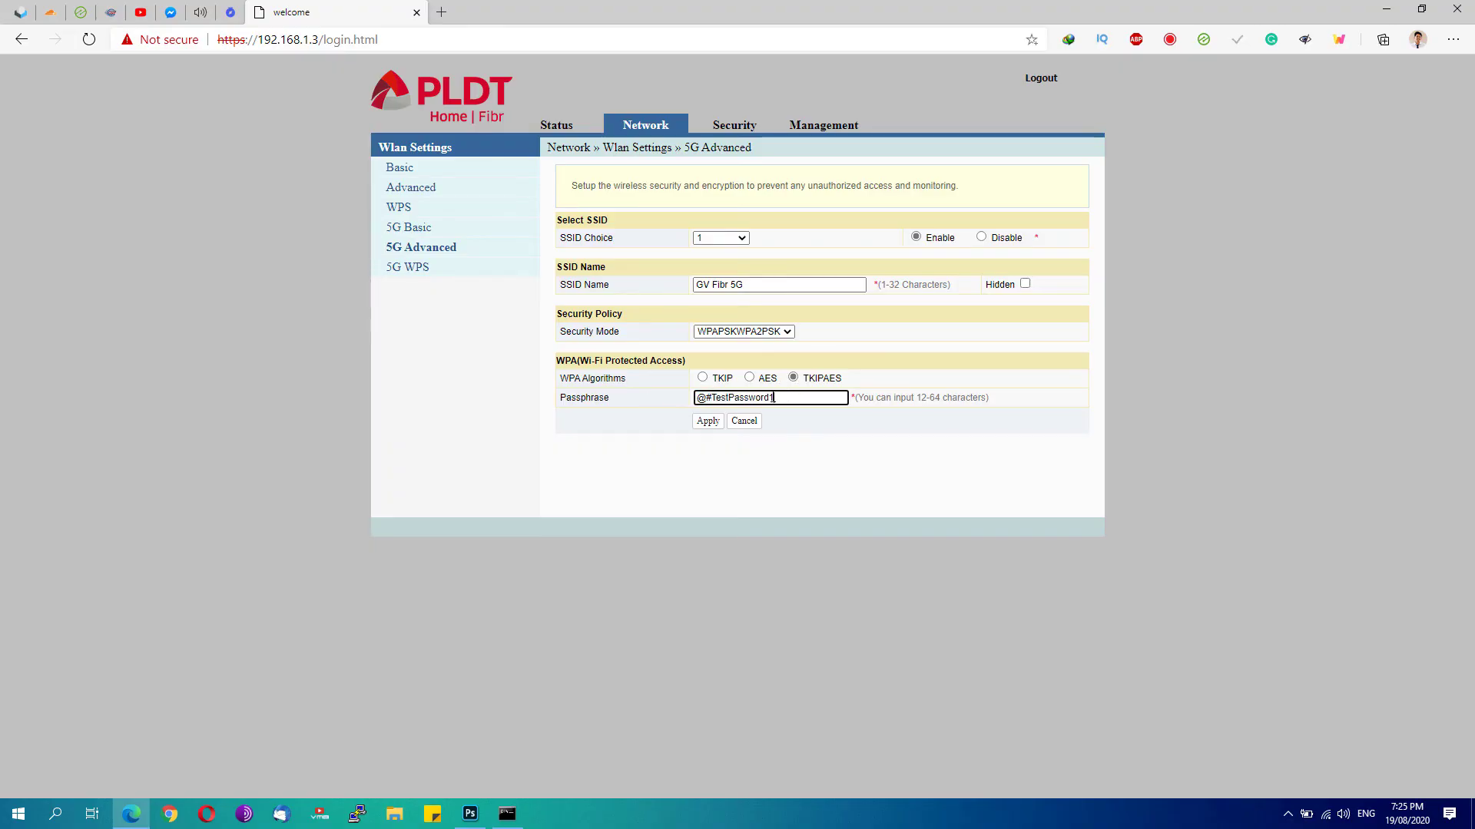
pyautogui.click(704, 424)
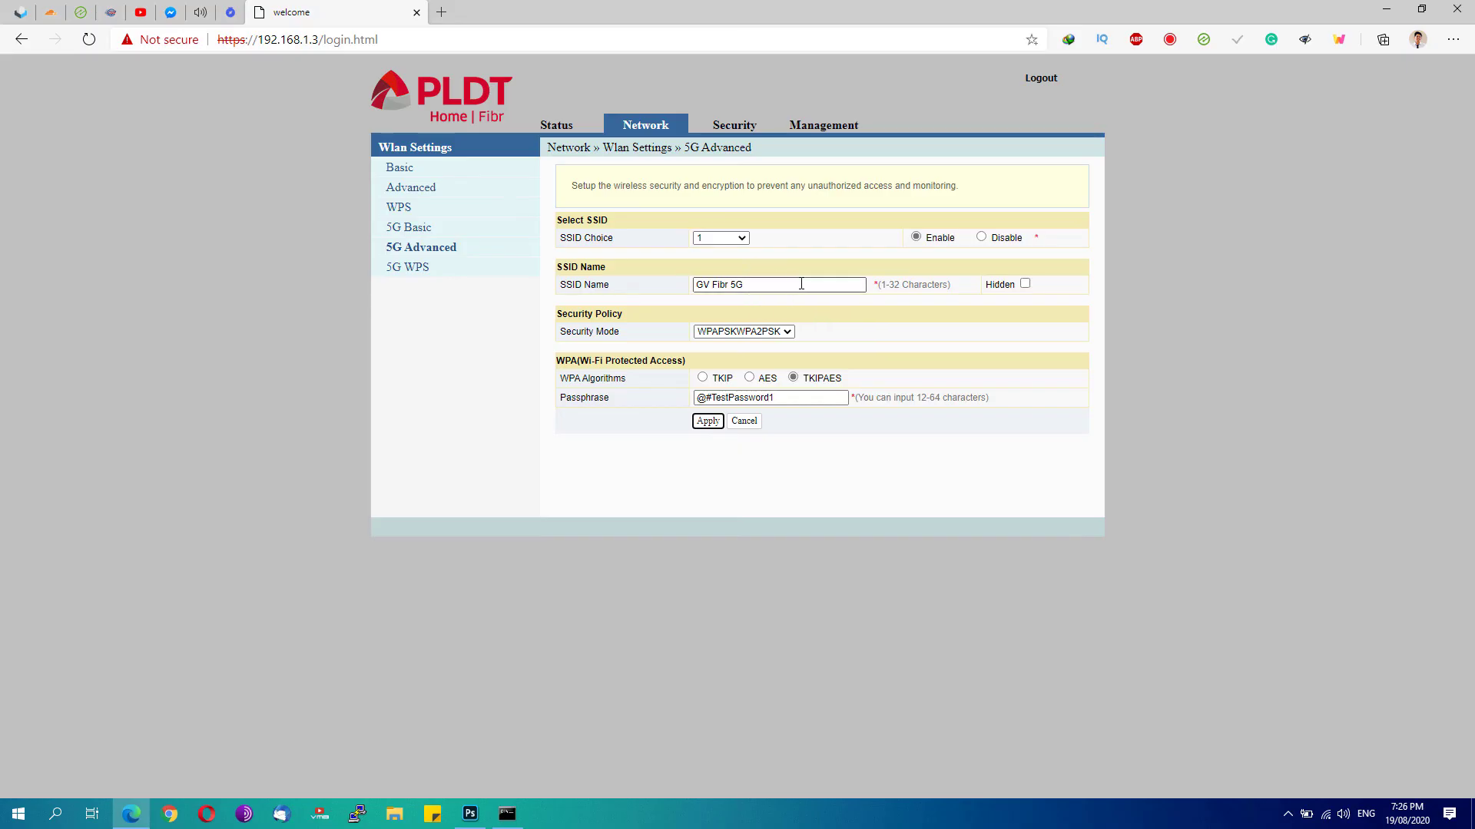
# Switch to SSID 2, enable it and try WPAPSKWPA2PSK security mode
pyautogui.click(730, 244)
pyautogui.click(730, 242)
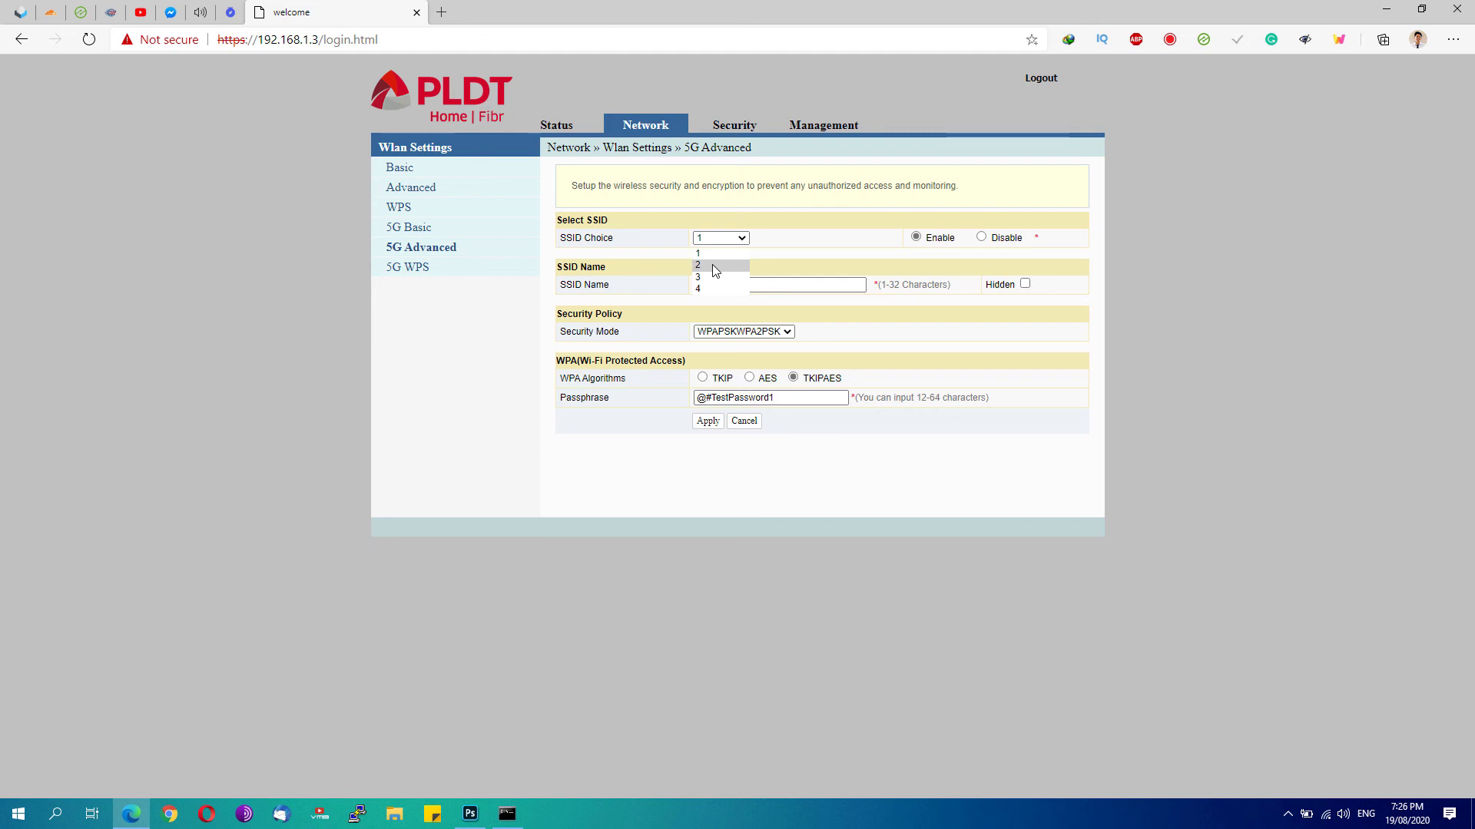
pyautogui.click(711, 265)
pyautogui.click(808, 125)
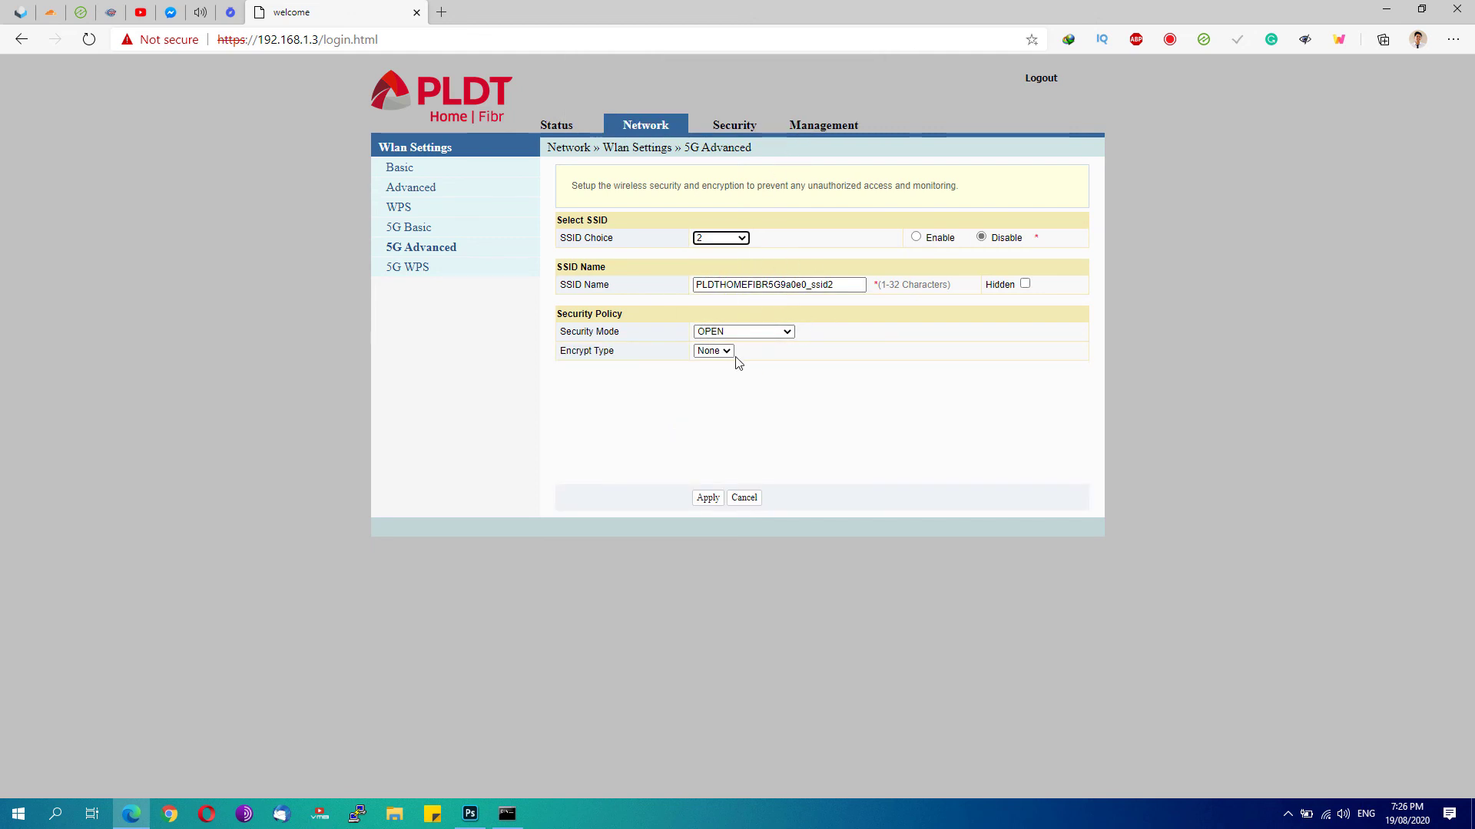
pyautogui.click(916, 237)
pyautogui.click(795, 285)
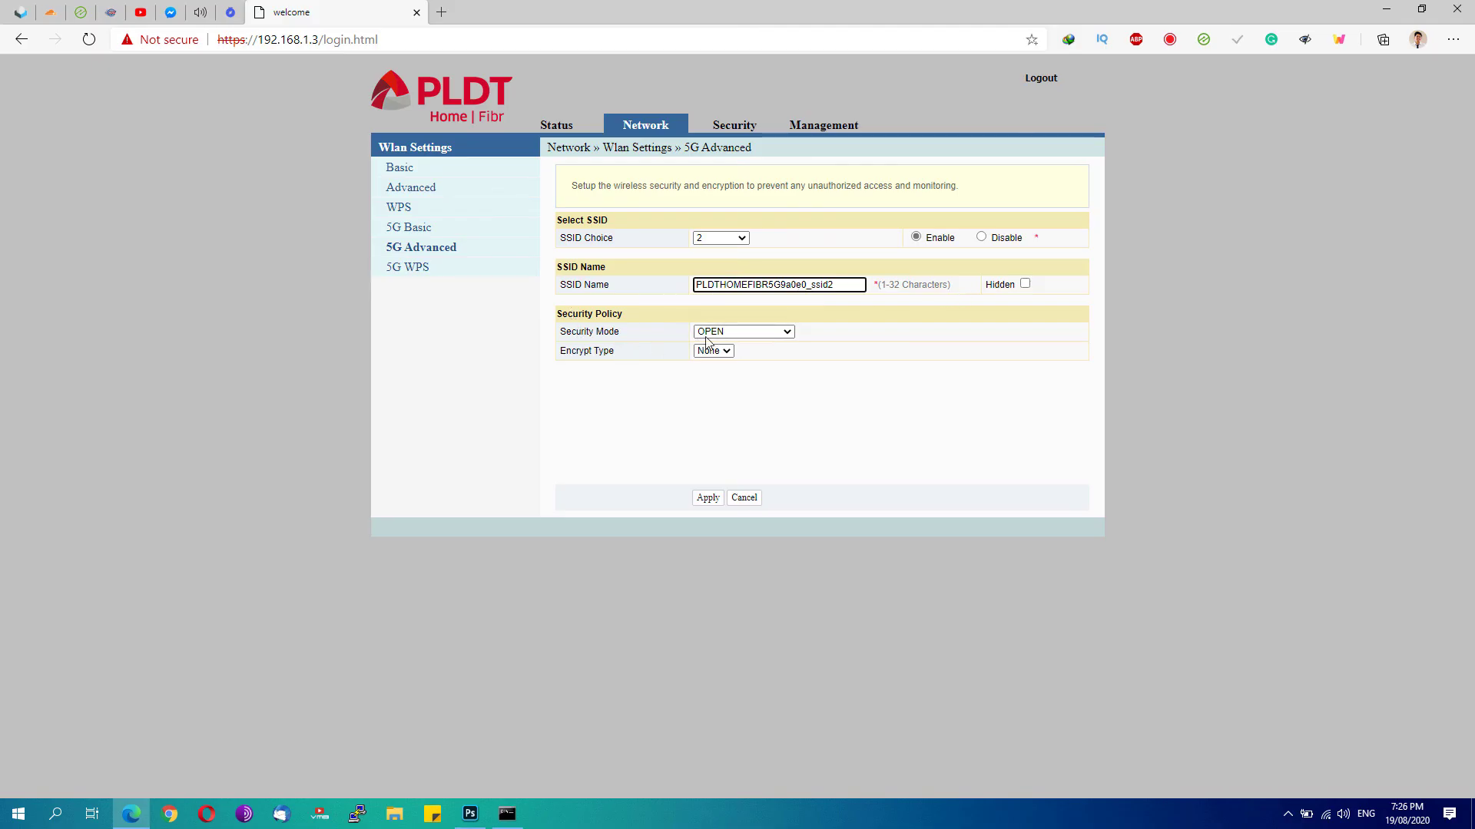
pyautogui.click(734, 332)
pyautogui.click(722, 406)
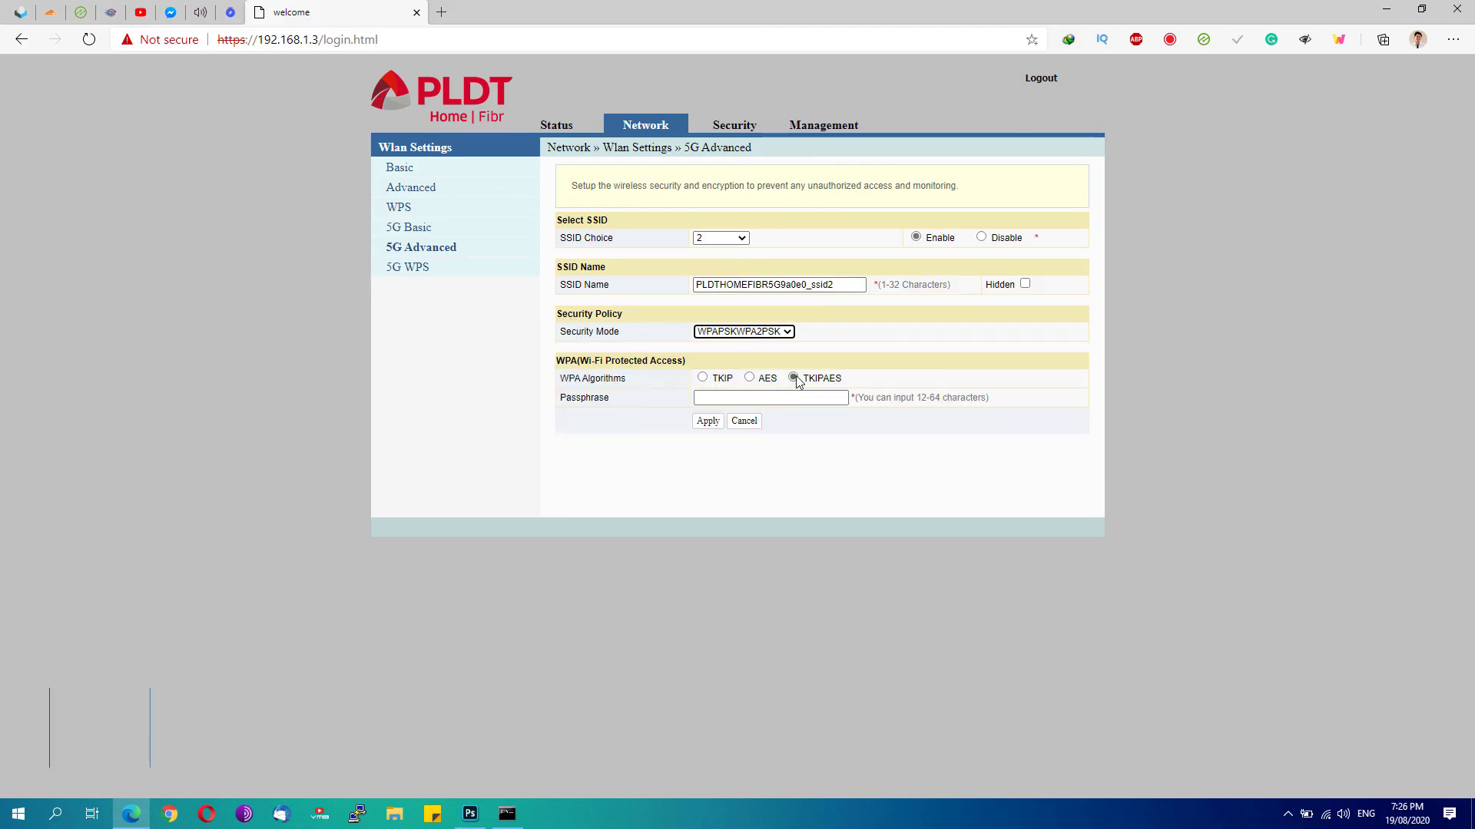
pyautogui.click(768, 398)
pyautogui.click(553, 395)
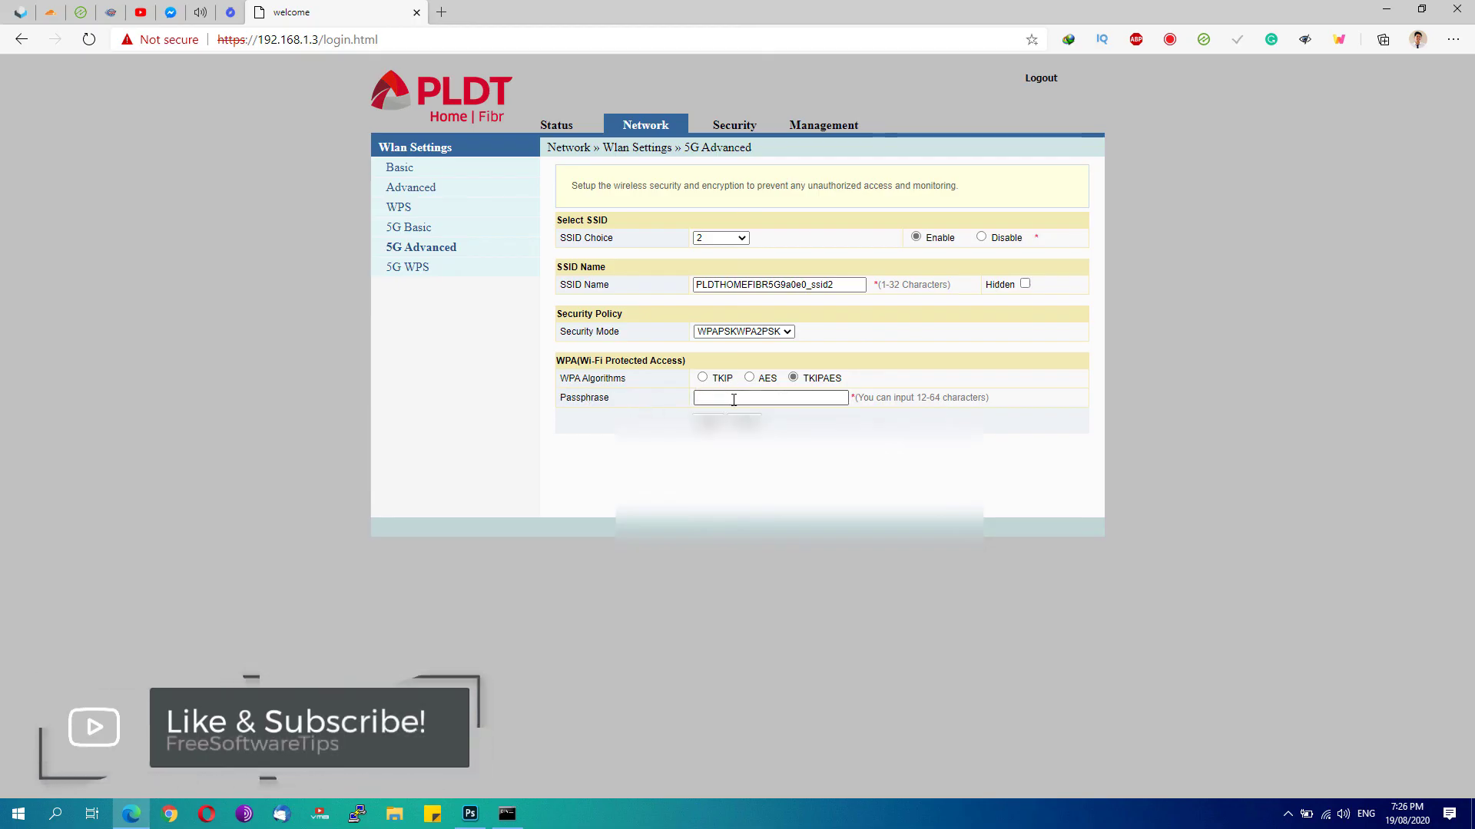
# Discard SSID 2's changes, load SSID 3, then show SSID 4's settings
pyautogui.click(744, 238)
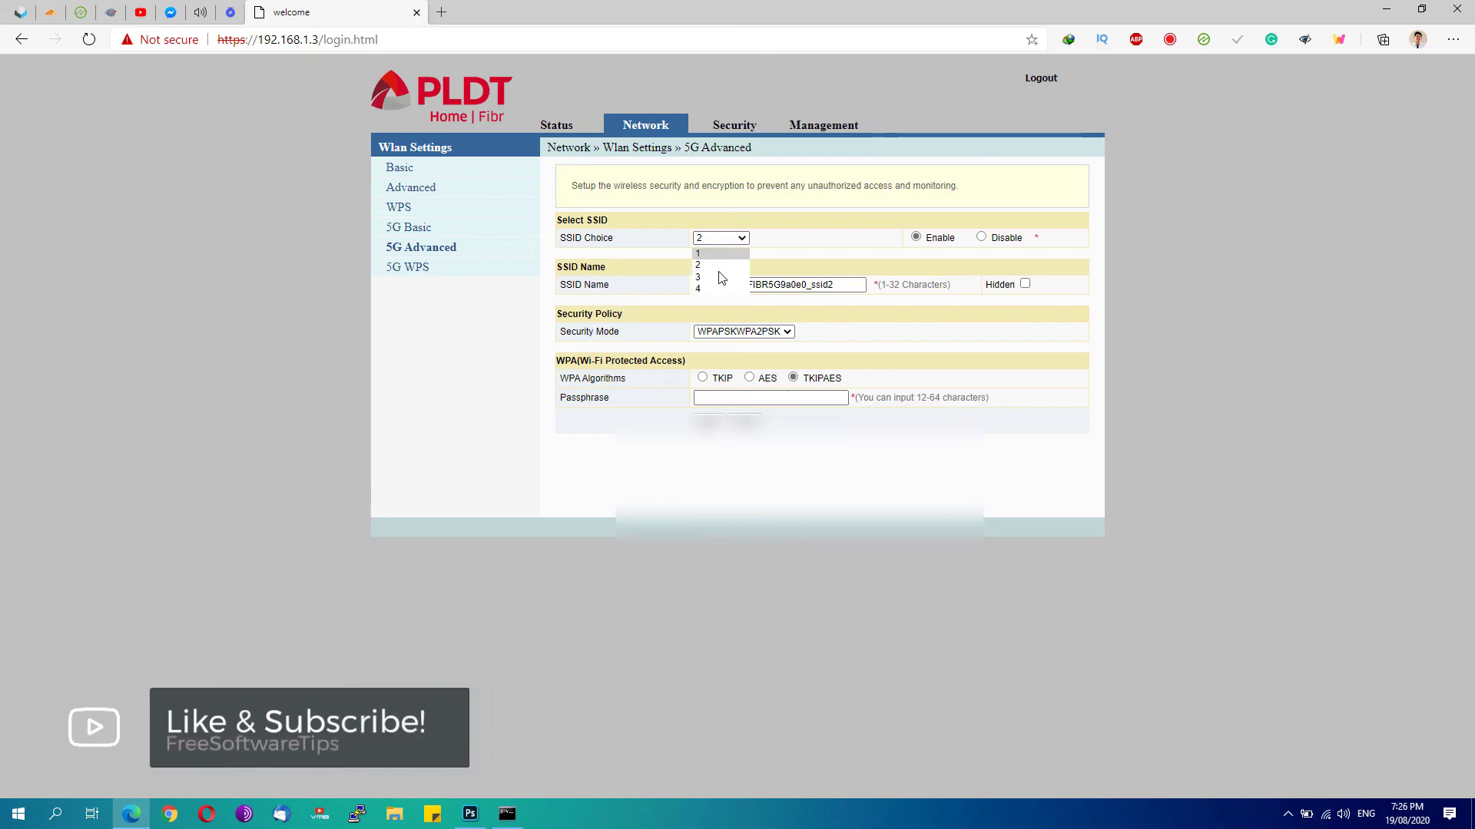
pyautogui.click(714, 278)
pyautogui.click(816, 125)
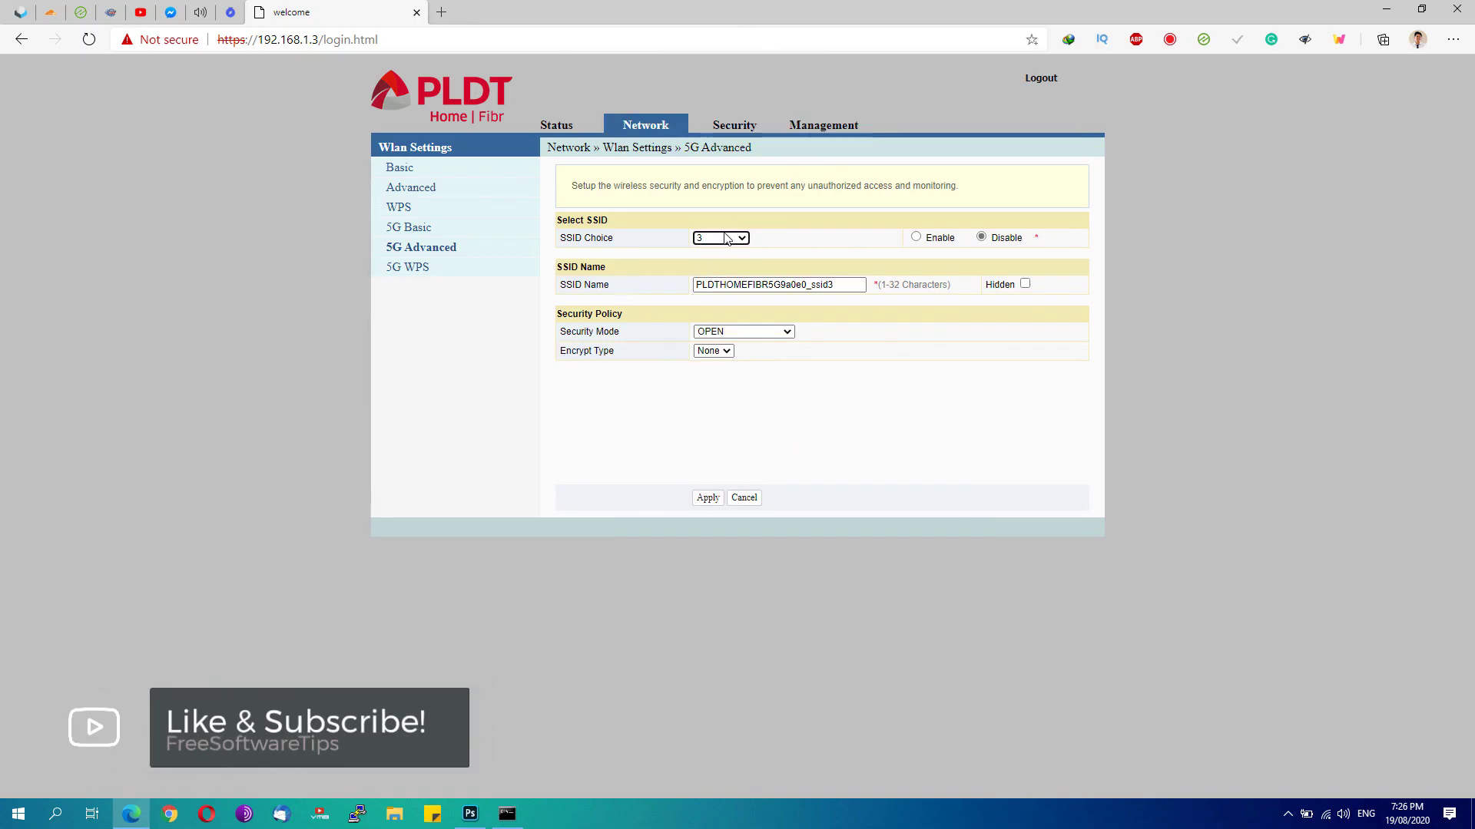
pyautogui.click(707, 289)
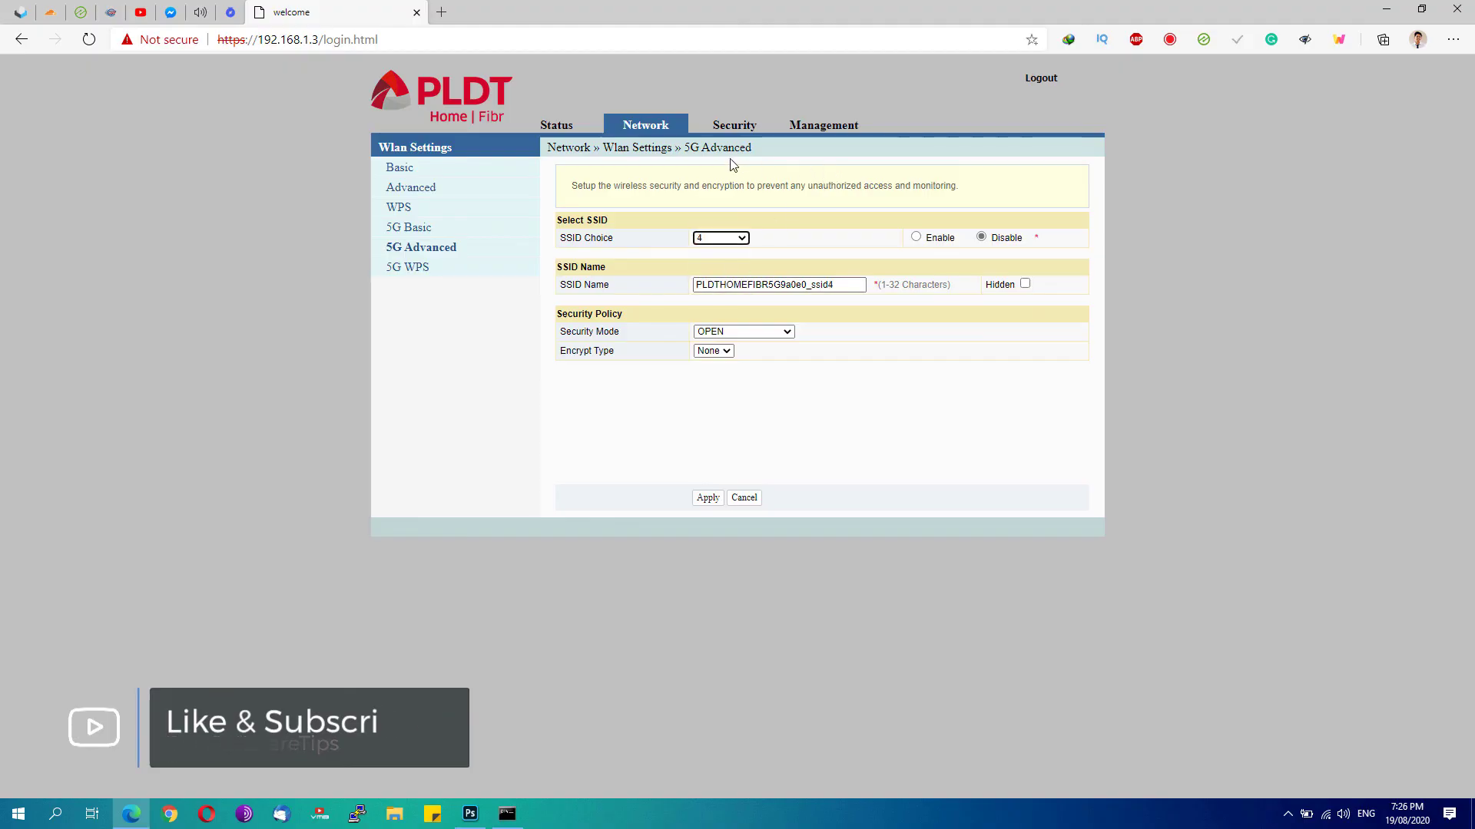
# Return to the FreeSoftwareTips article and open Forums from the site header
pyautogui.click(230, 12)
pyautogui.scroll(10, 662, 104)
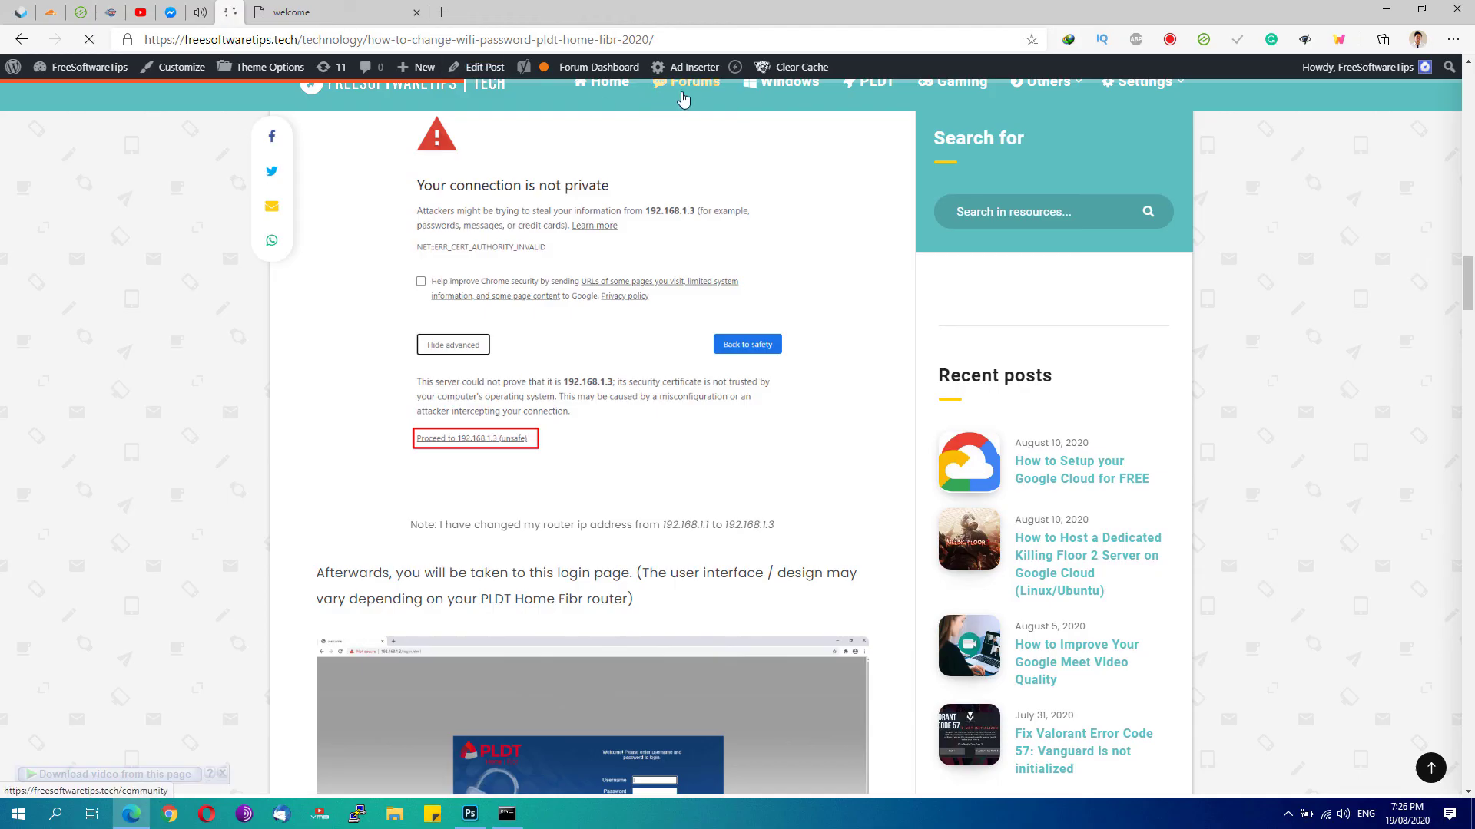
pyautogui.click(711, 91)
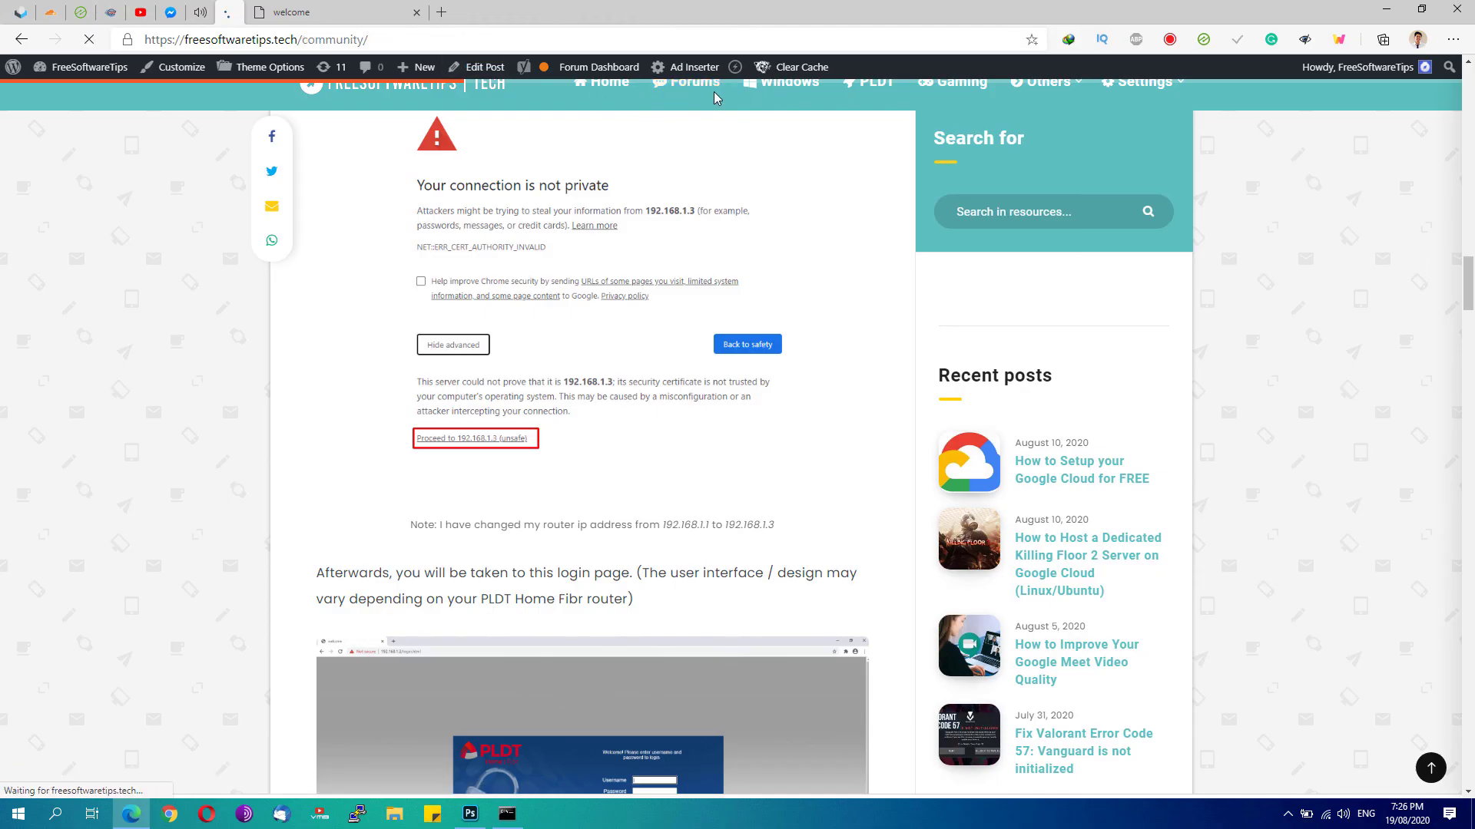
pyautogui.scroll(-3, 537, 323)
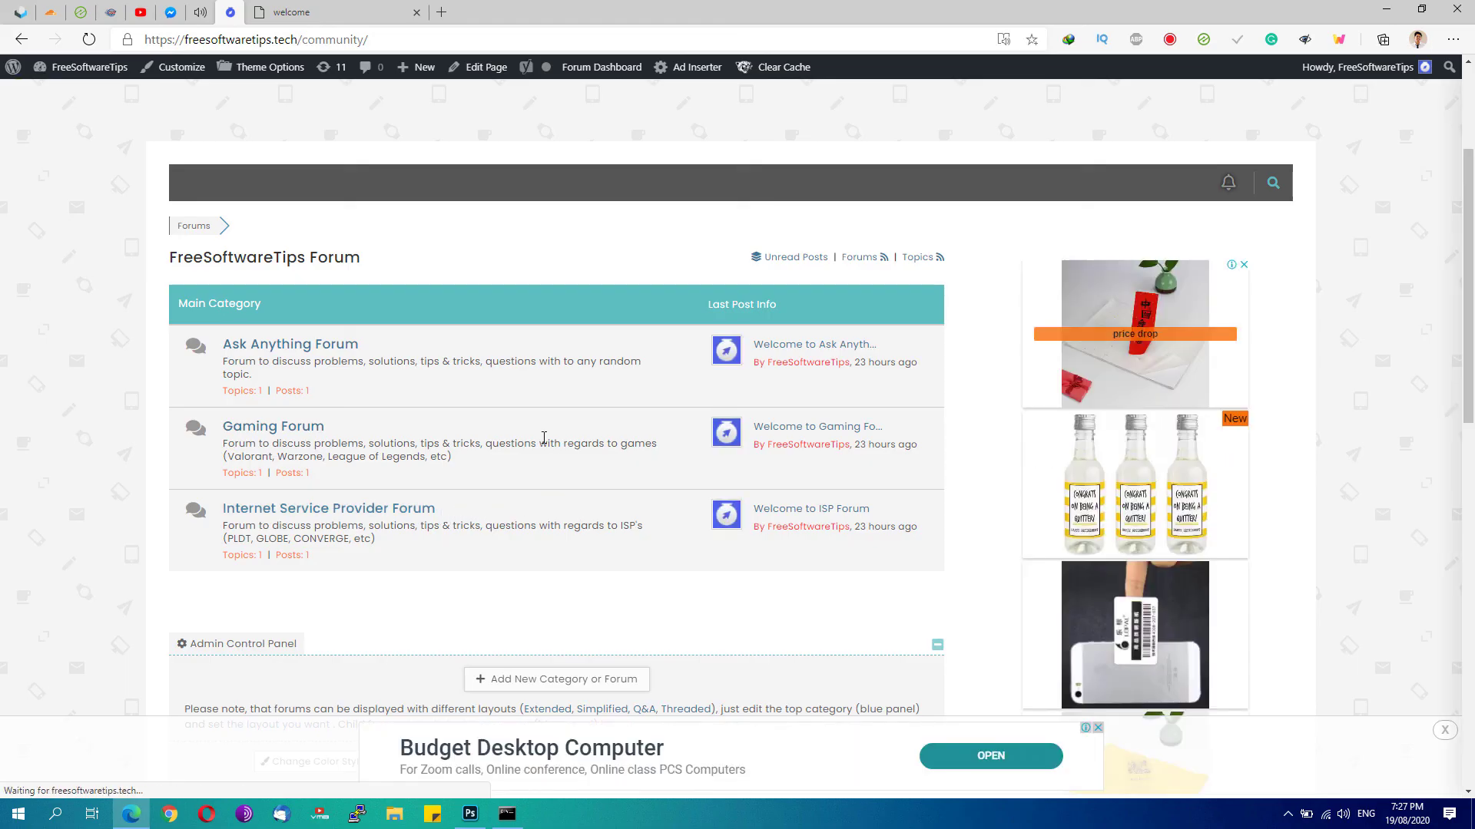
# Switch back to the 'welcome' browser tab showing SSID 4's 5G Advanced settings
pyautogui.click(388, 7)
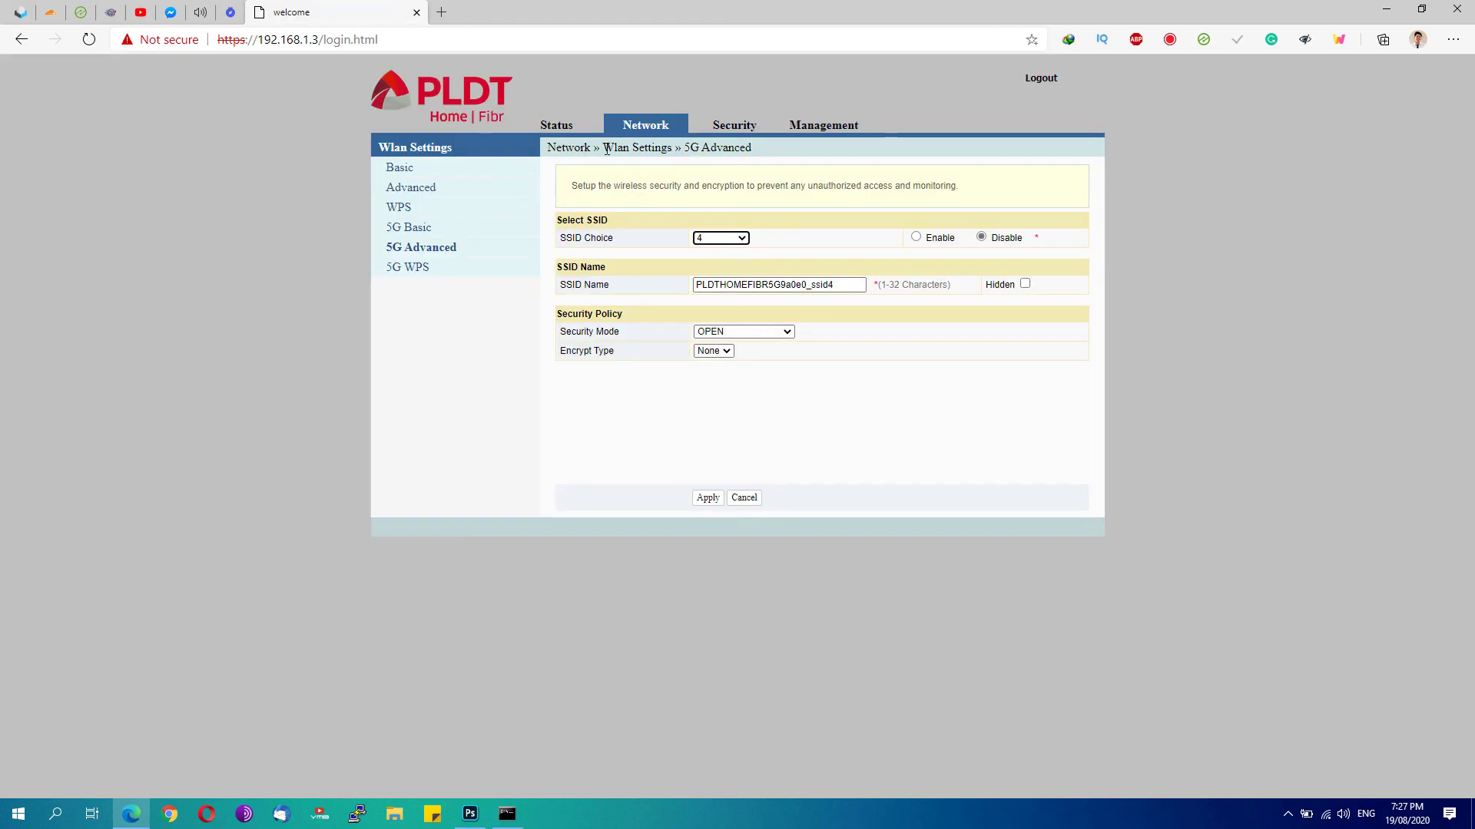